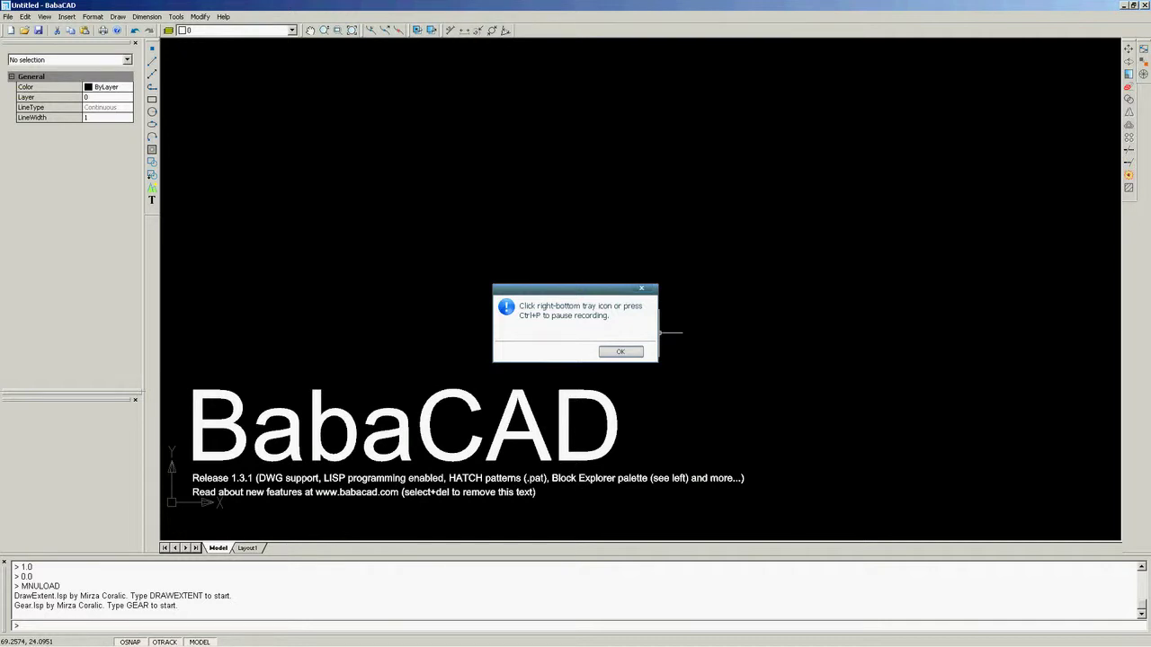
Select the welcome title and release-note text with a crossing window and delete it
click(620, 352)
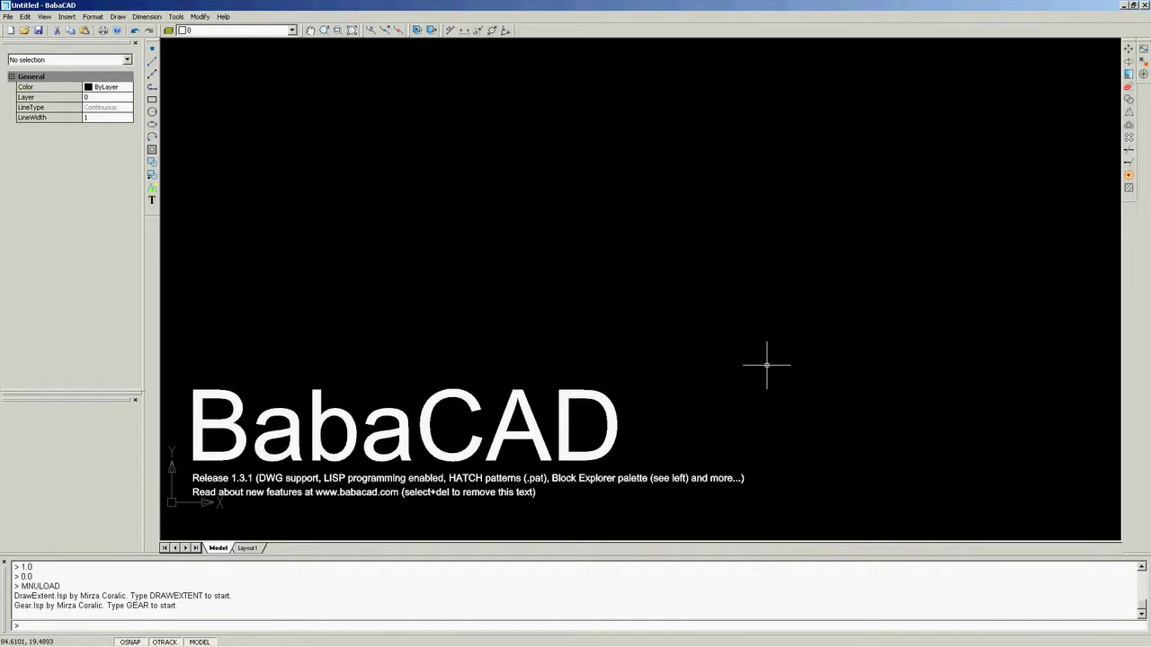
middle_drag(767, 365, 782, 350)
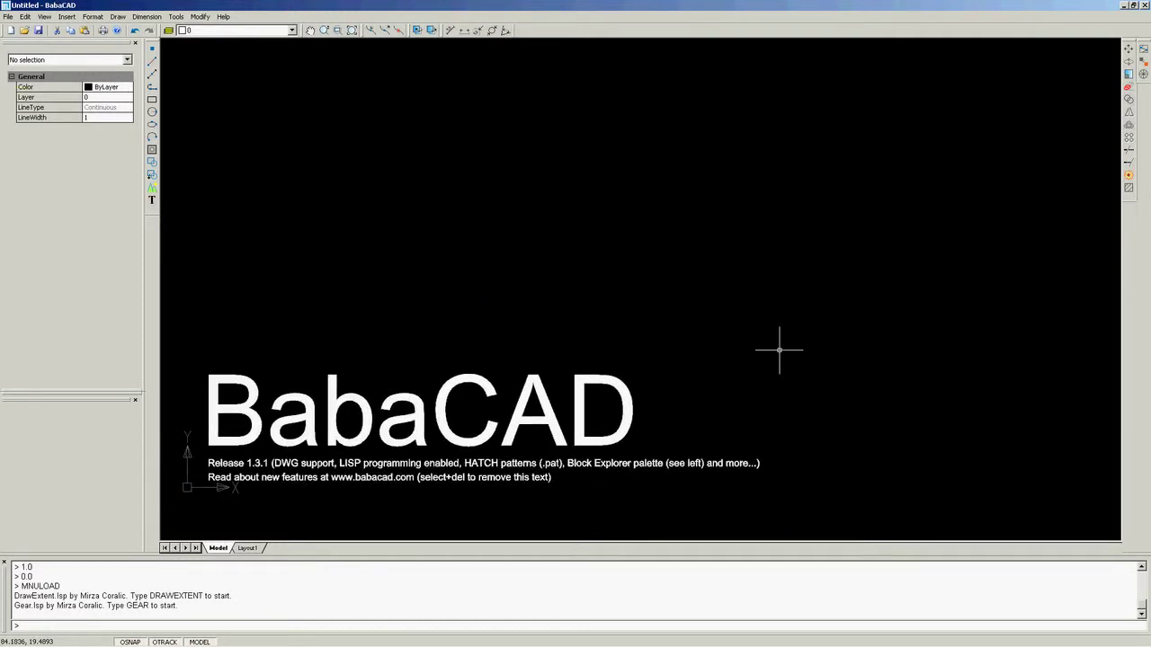
middle_drag(688, 380, 728, 327)
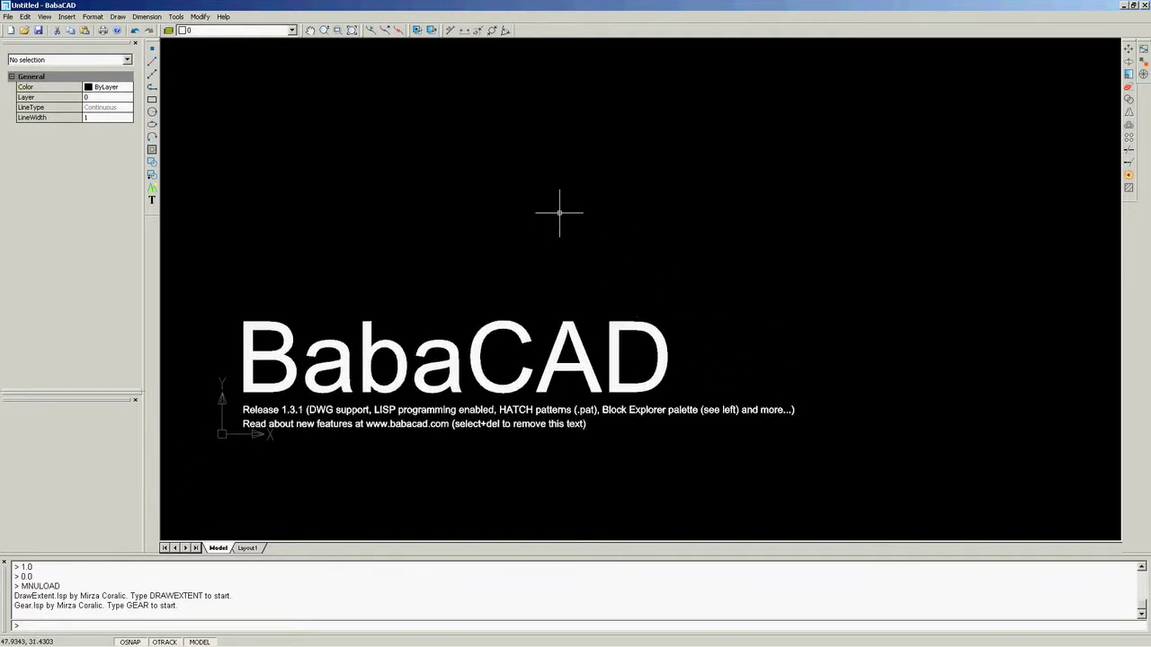
drag(559, 213, 319, 466)
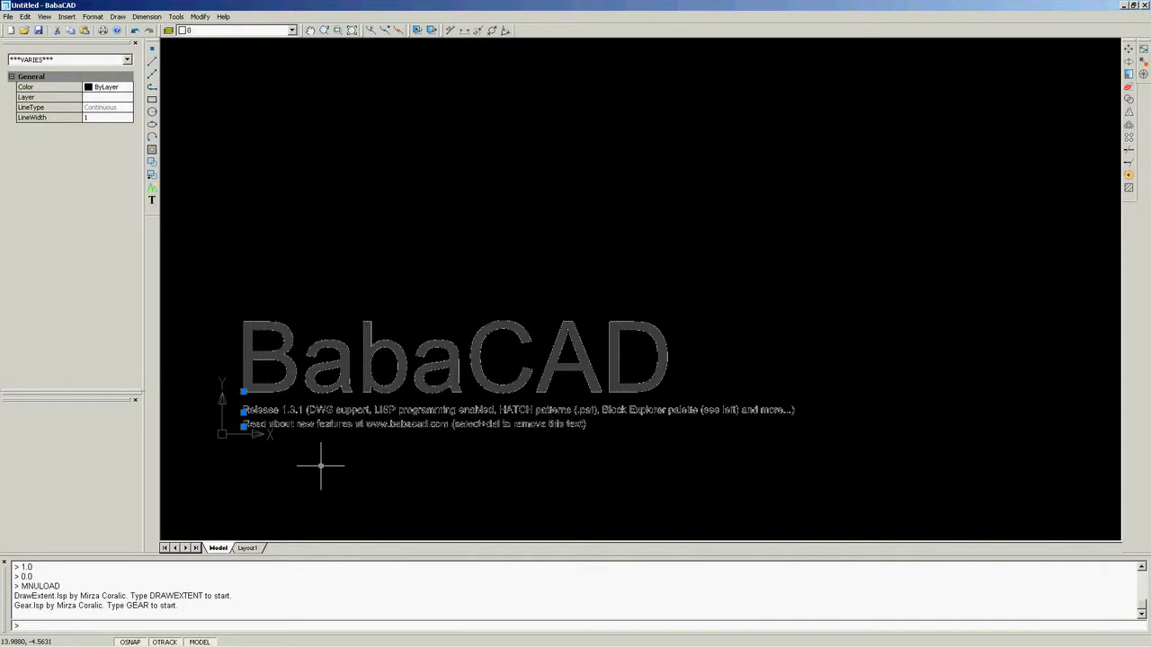
right_click(442, 251)
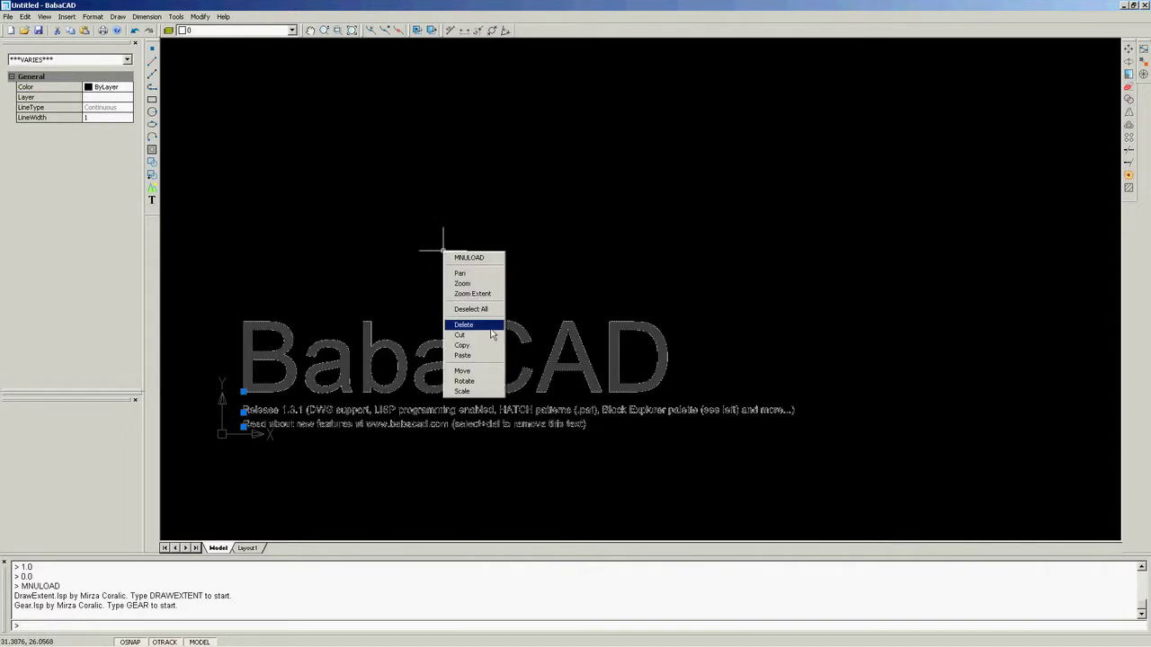
click(464, 324)
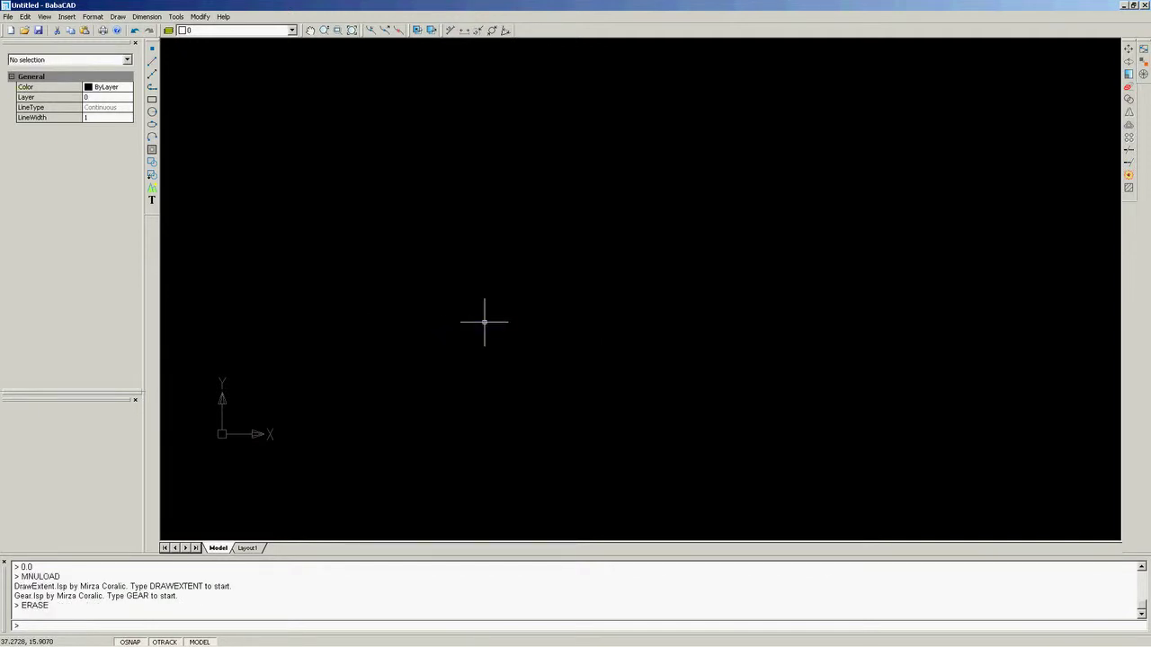
middle_drag(484, 321, 474, 341)
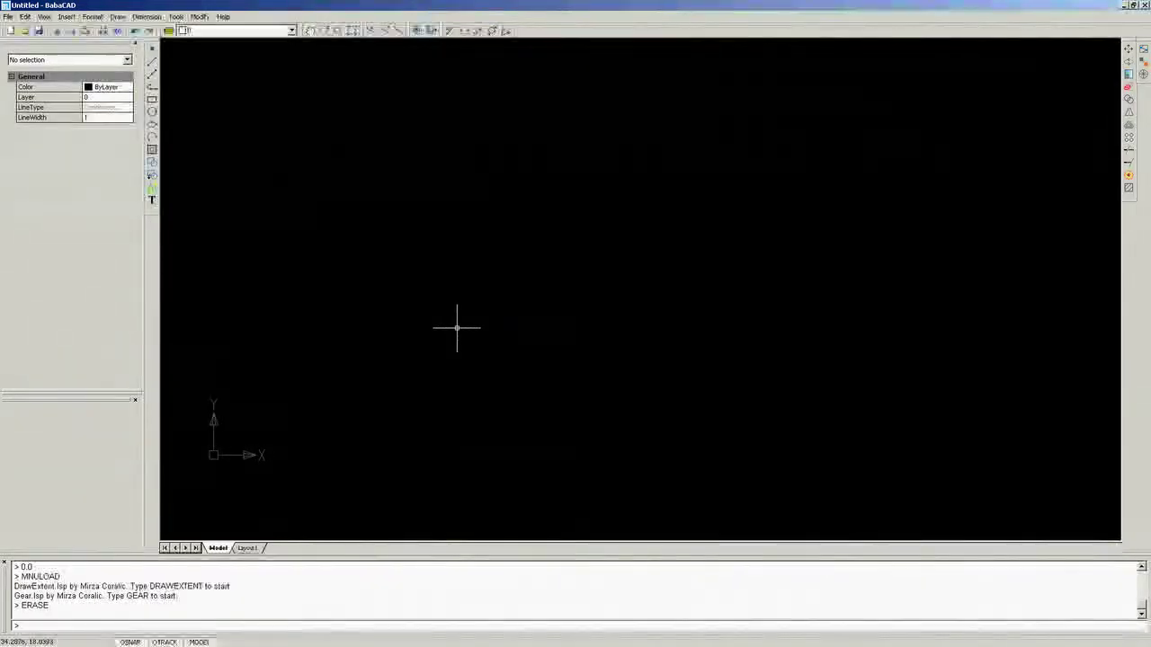
Draw a circle of radius 23.8869 centred at 41.2815,23.4981
click(152, 112)
click(504, 289)
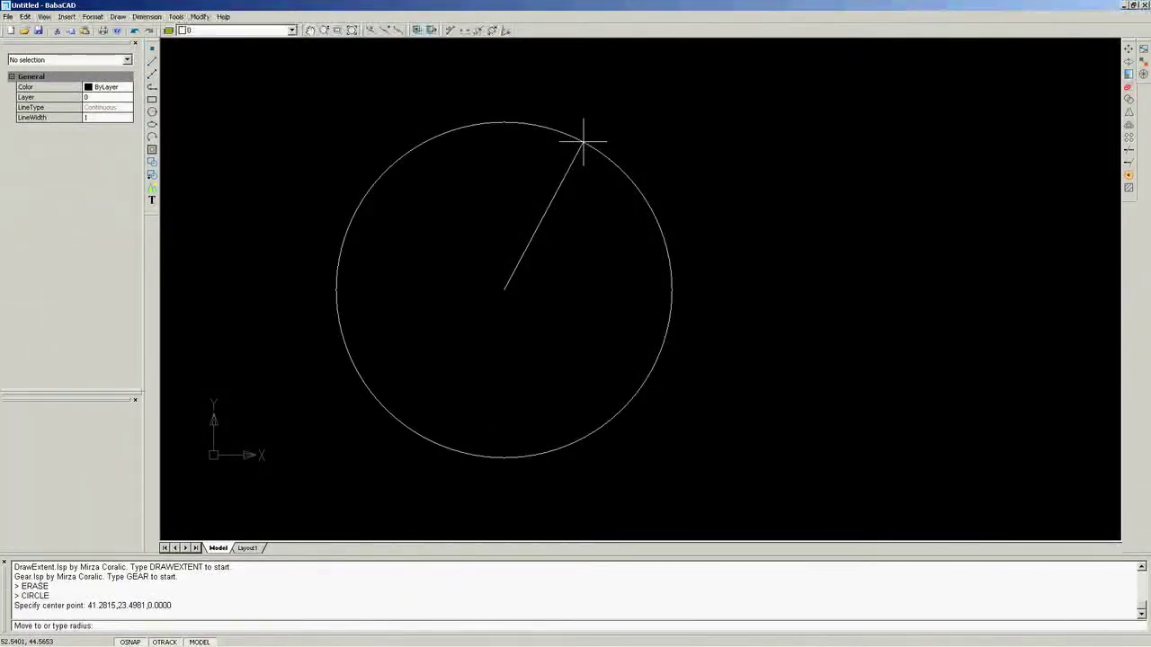
click(583, 141)
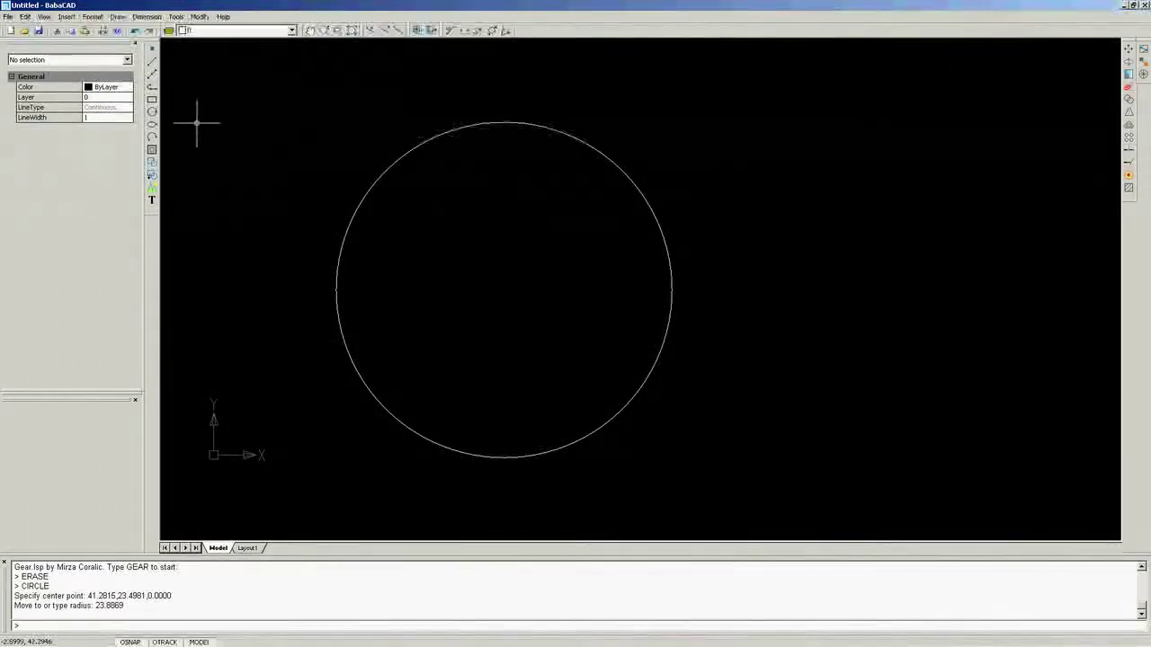
click(151, 111)
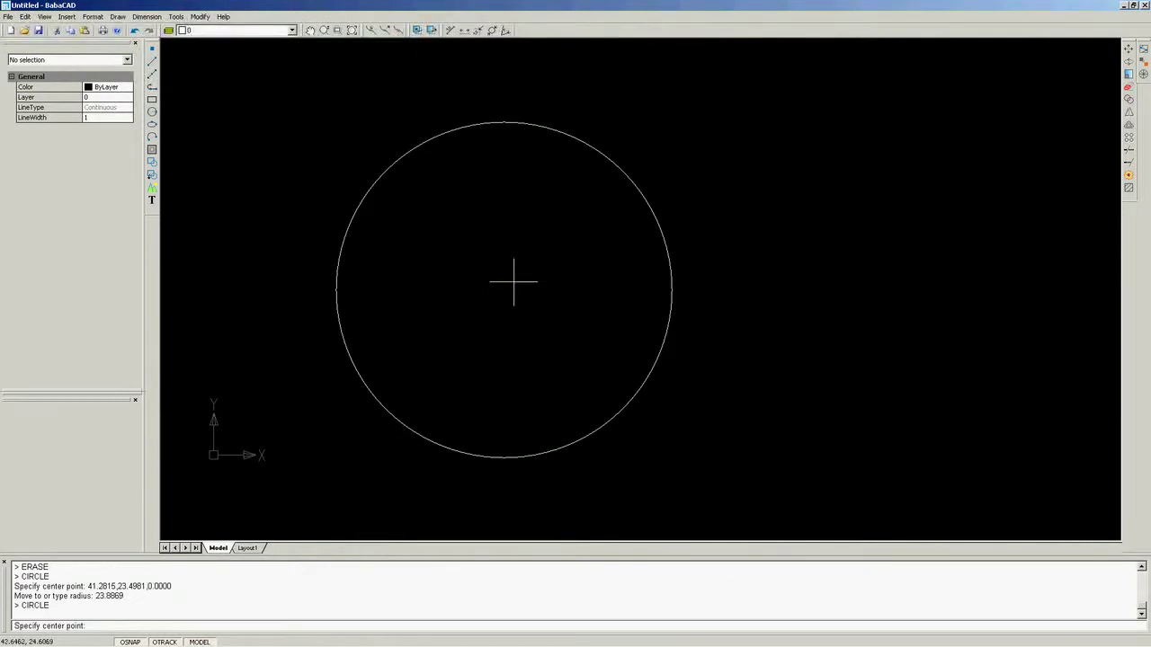
Draw a concentric circle of radius 34.1008 on the same centre, 41.2815,23.4981
click(505, 289)
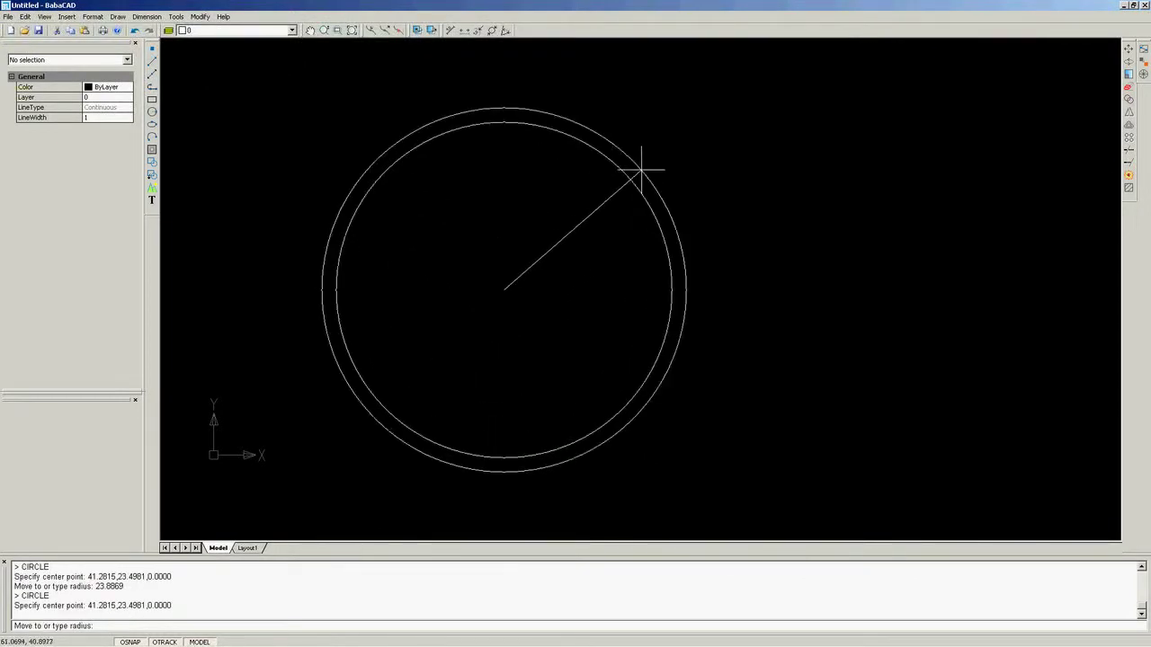
click(685, 134)
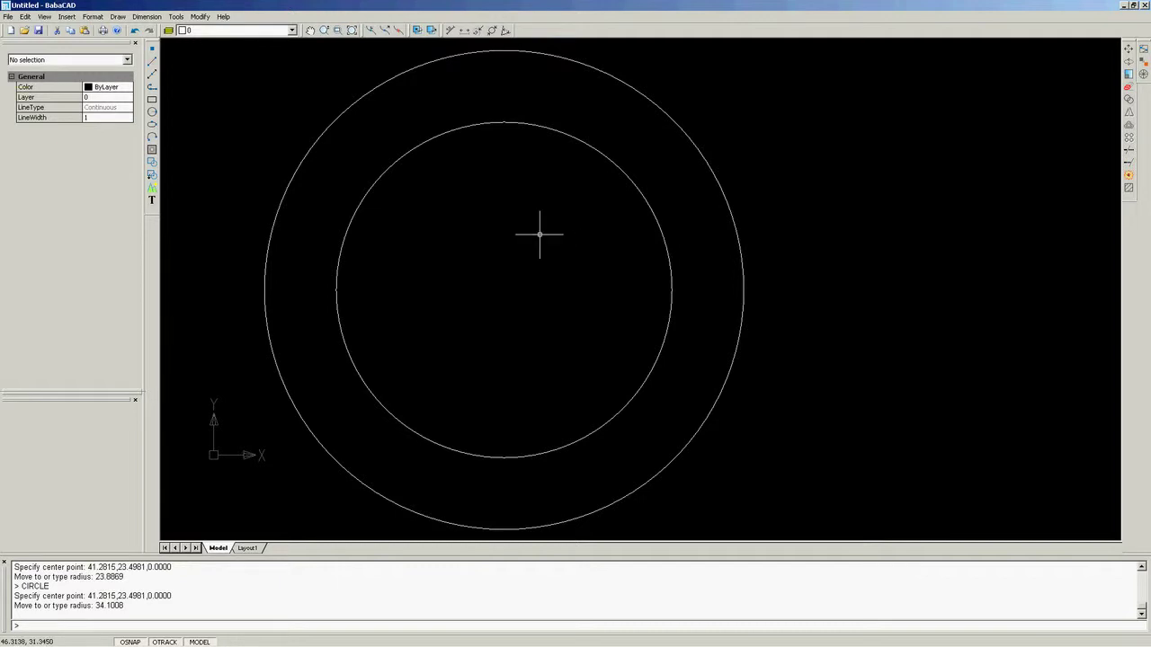
middle_drag(543, 234, 513, 252)
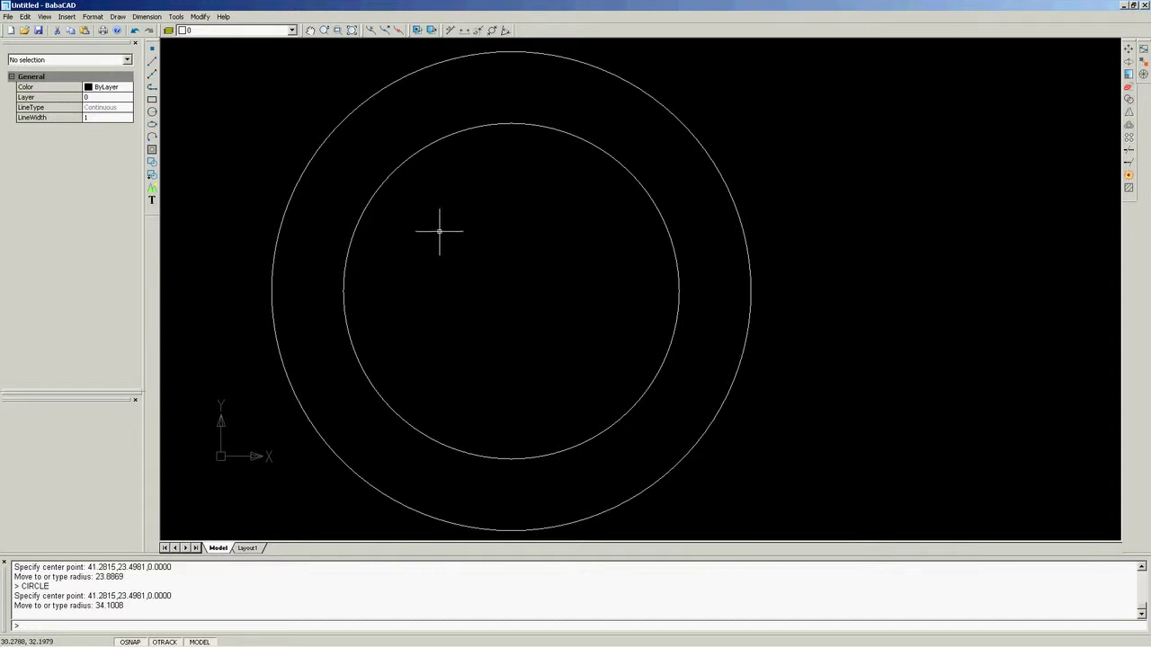
Draw the first two radial lines from the outer circle to the inner circle on the ring's right side
click(153, 62)
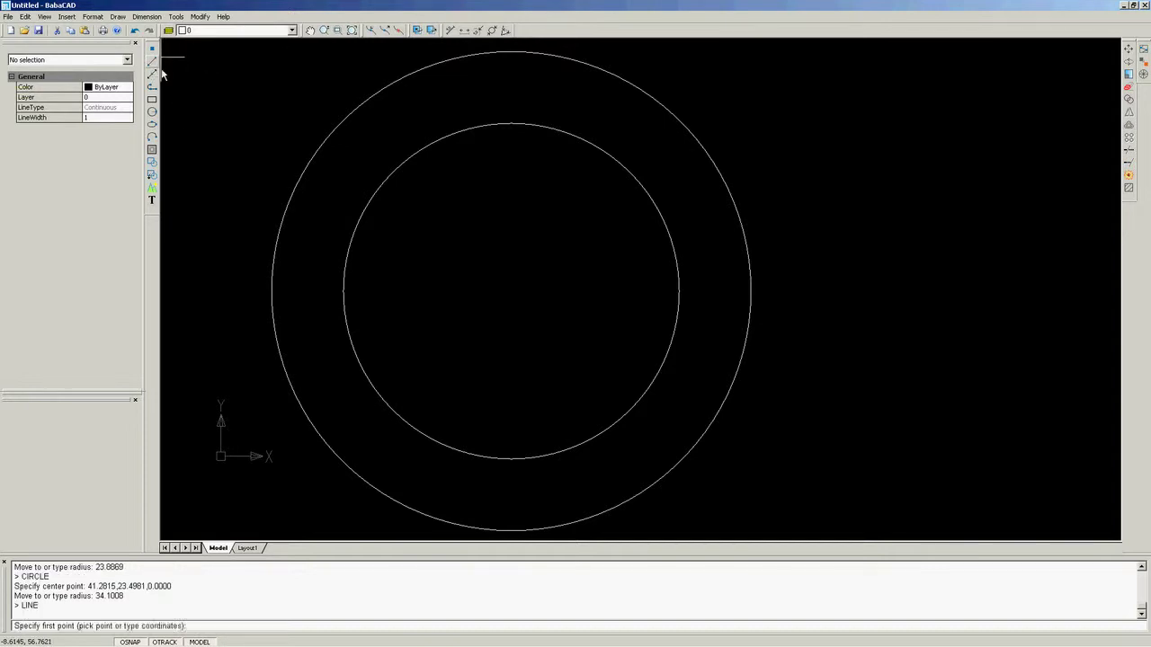
click(705, 151)
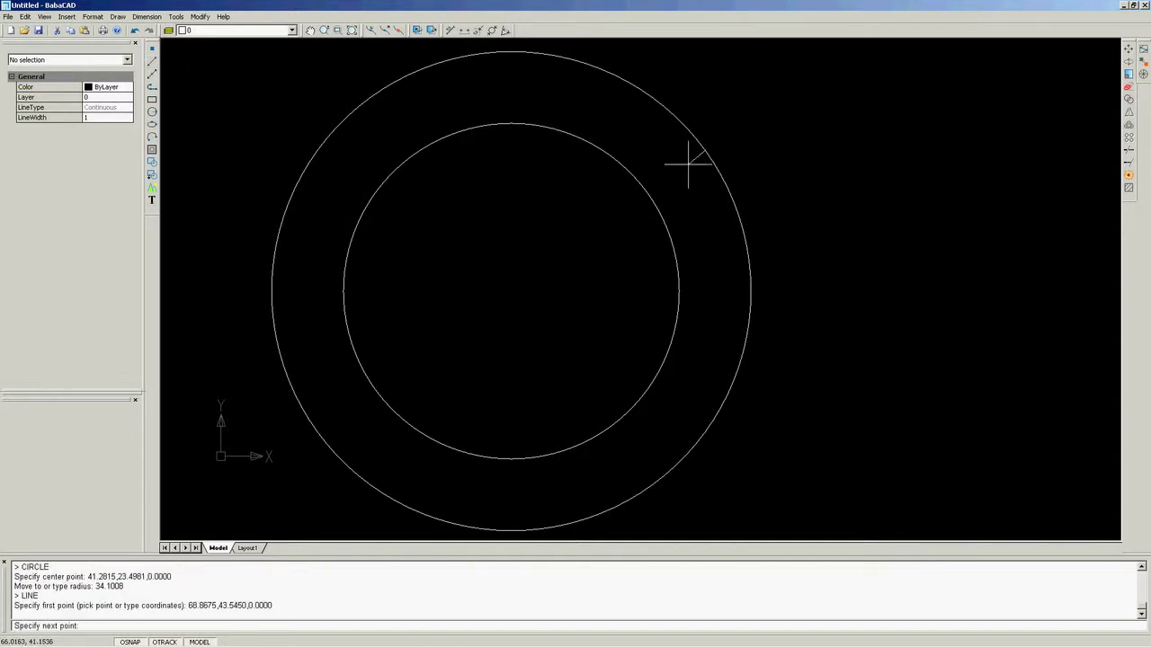
click(647, 190)
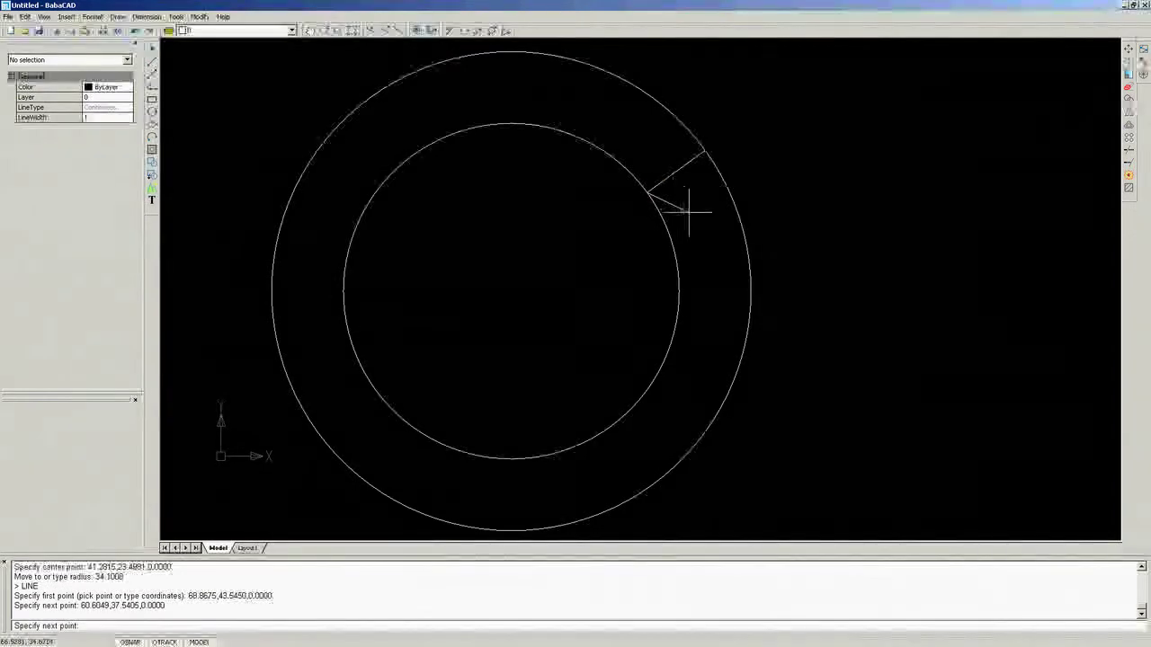
right_click(713, 220)
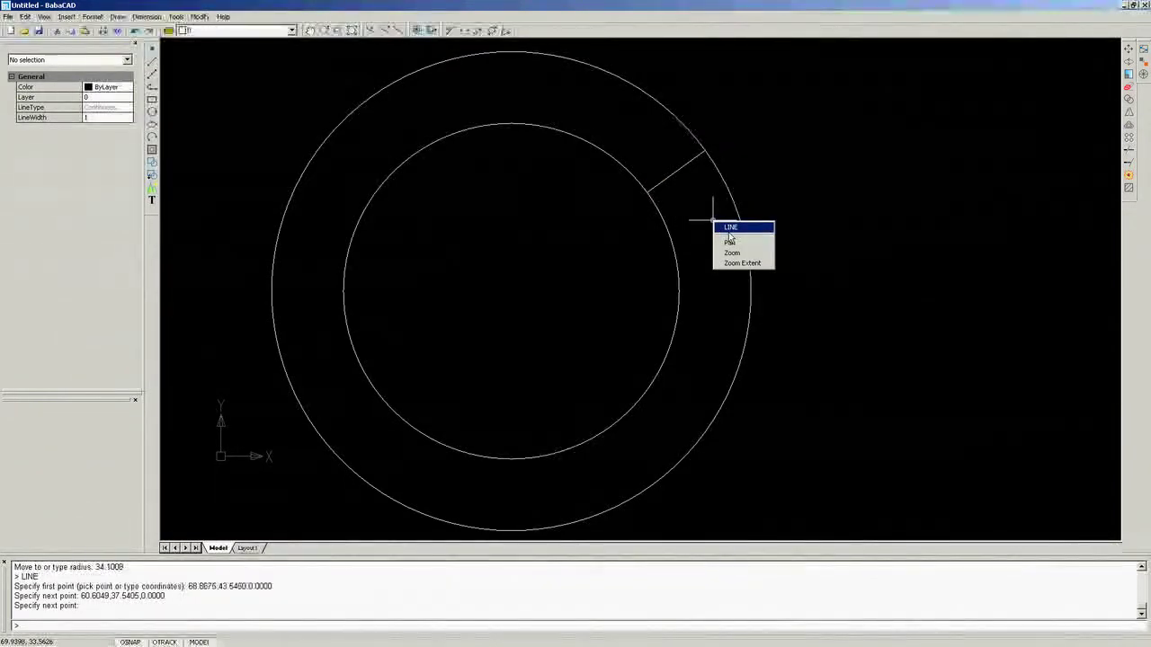
click(730, 228)
click(733, 225)
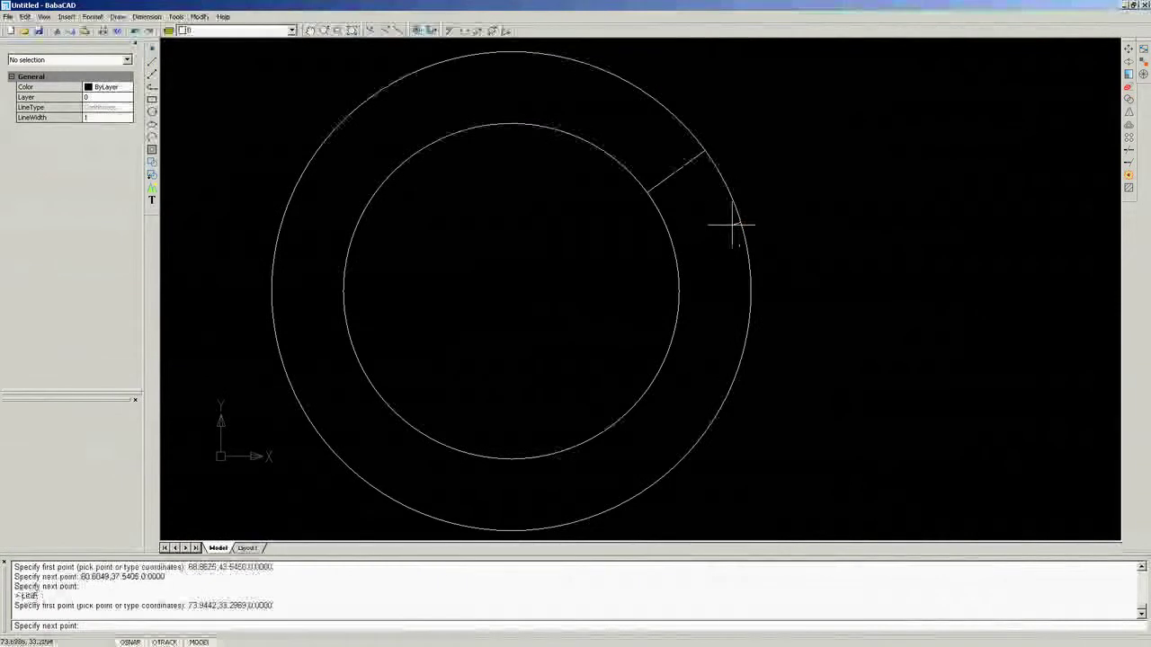
click(673, 242)
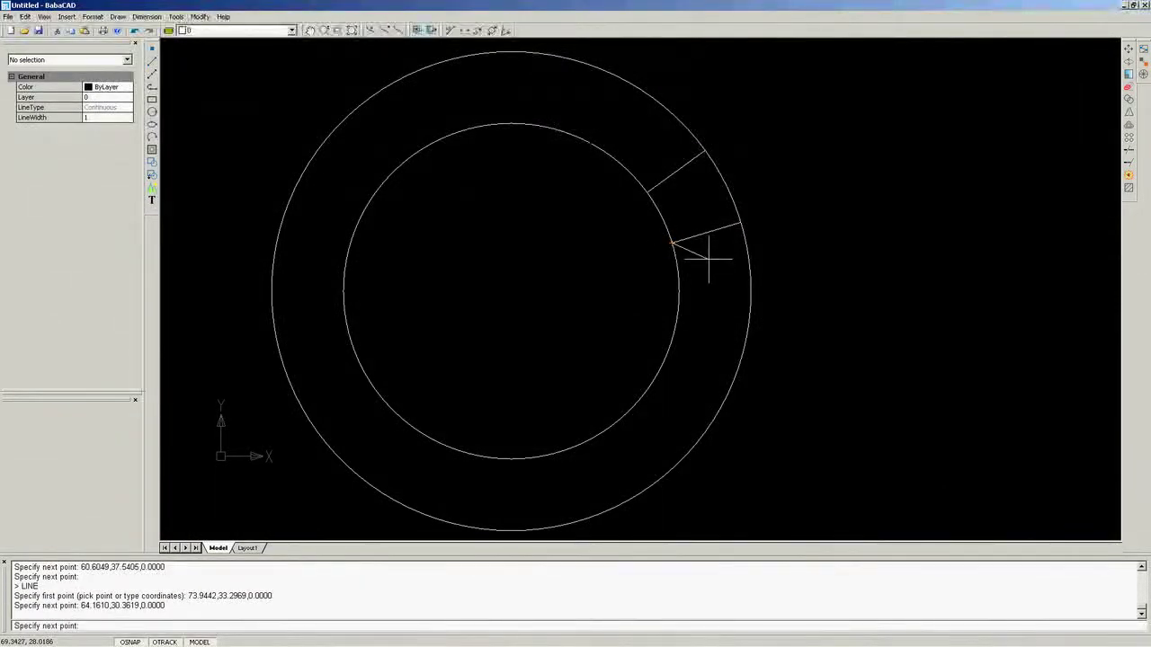
right_click(701, 252)
Add two more radial lines lower on the right, the last from 73.0377,11.0718 to 63.5260,14.7937
right_click(726, 294)
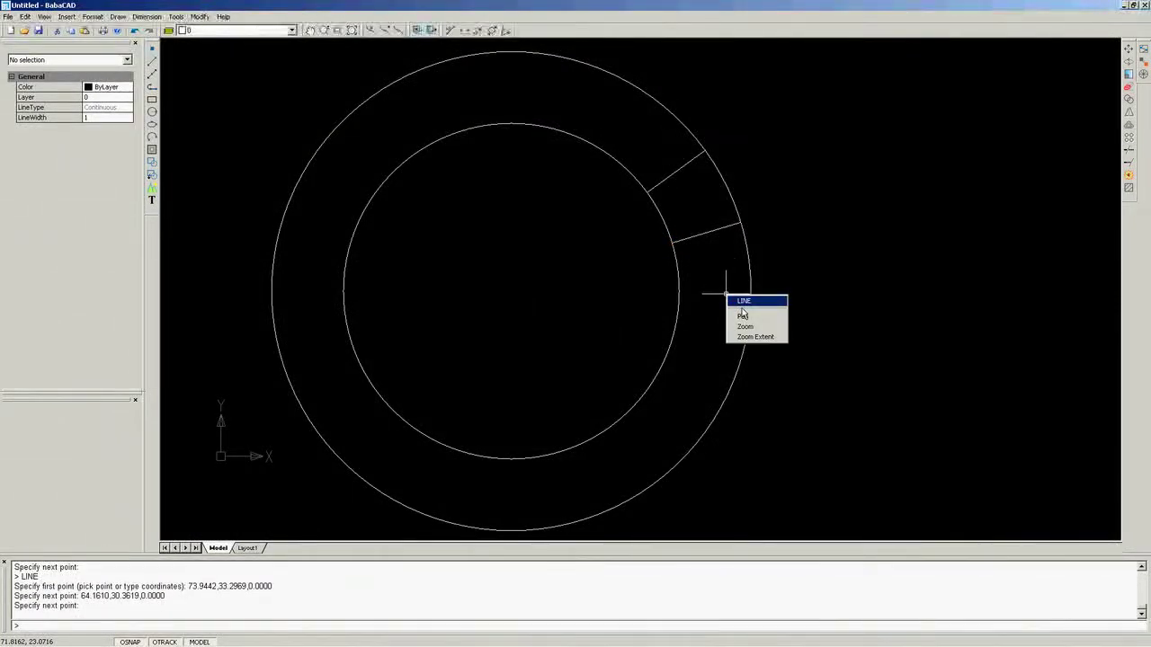
click(745, 301)
click(750, 291)
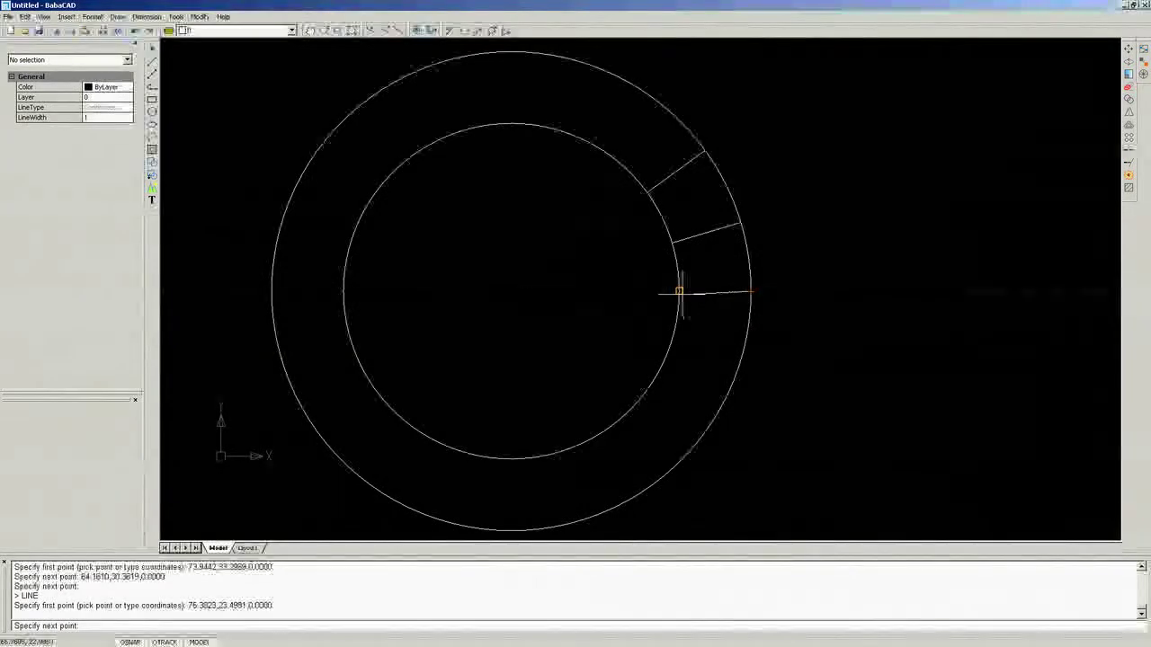
click(678, 291)
right_click(709, 354)
right_click(710, 362)
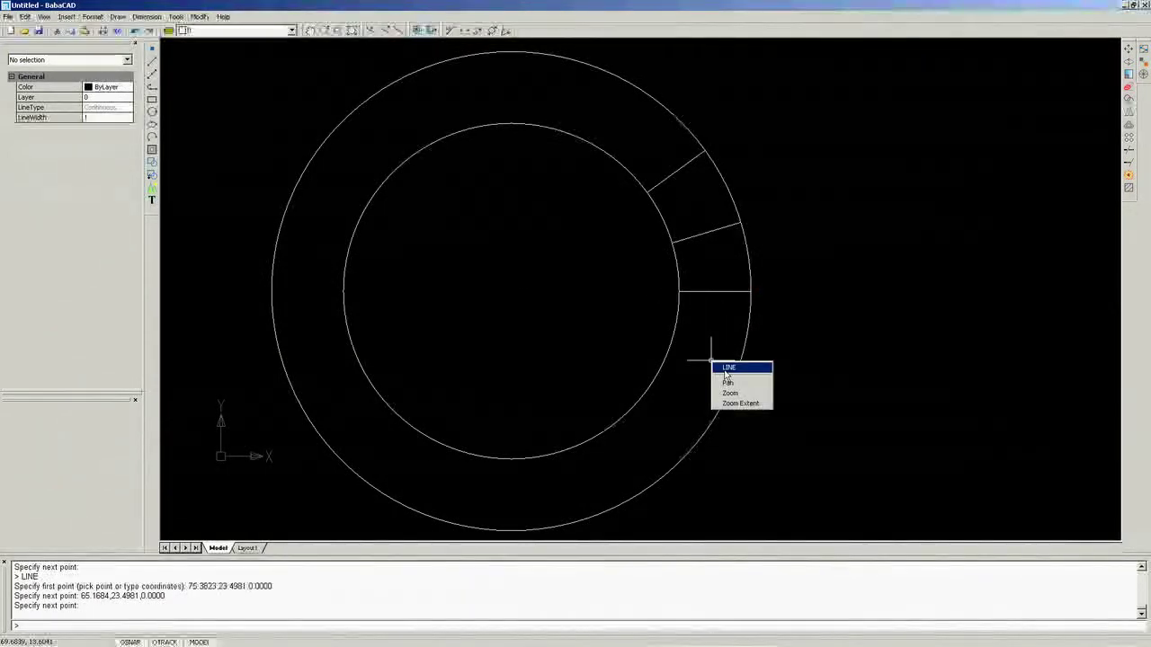
click(727, 368)
click(734, 377)
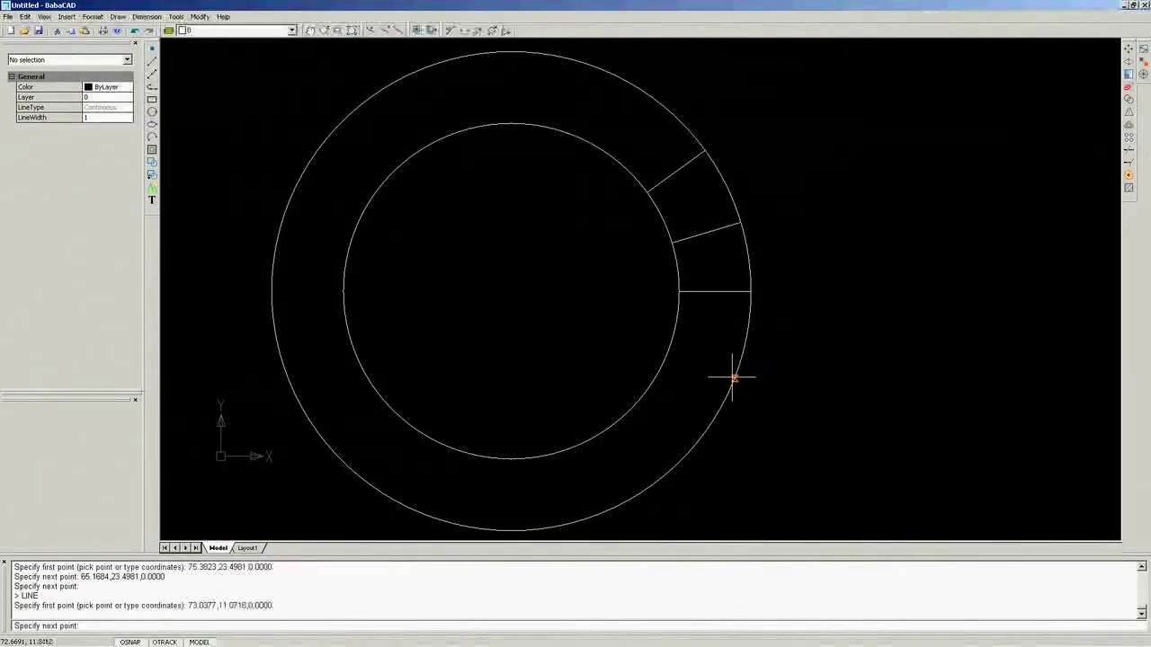
click(673, 354)
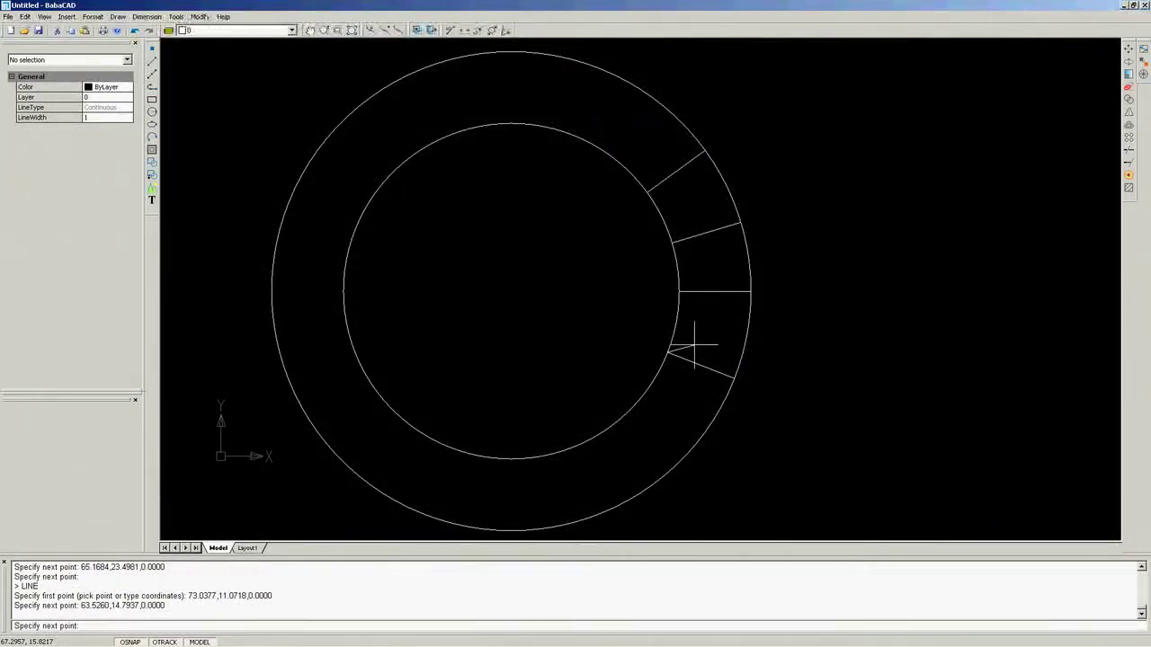
key(Return)
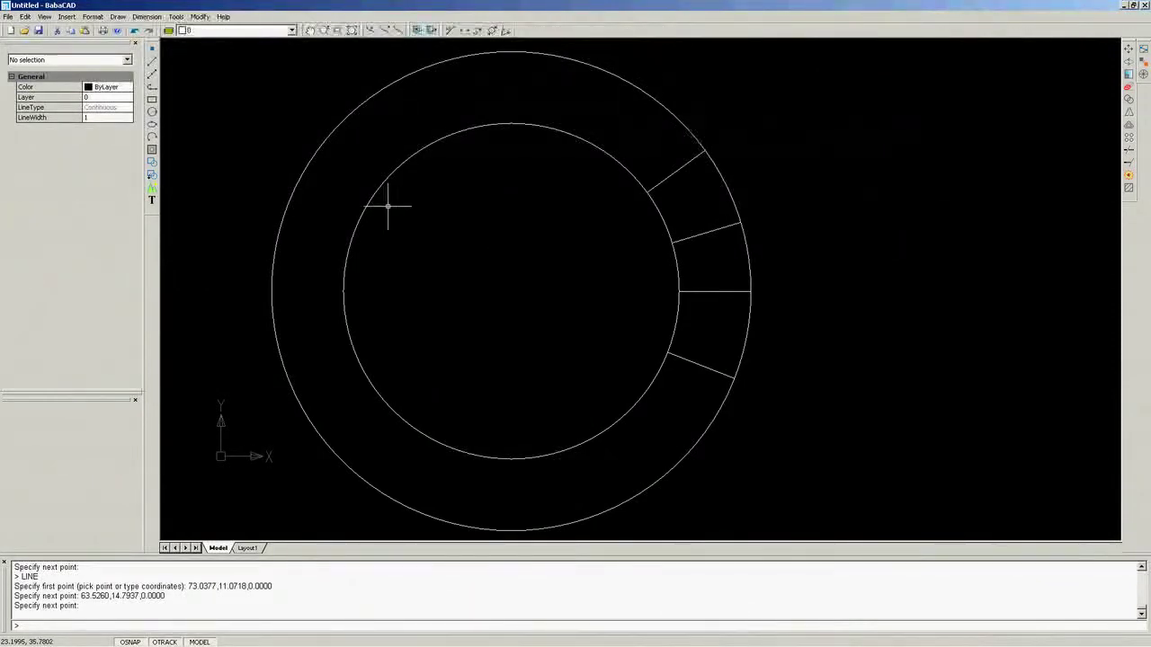
Draw a short line from the first radial line's midpoint to the second radial line
click(153, 73)
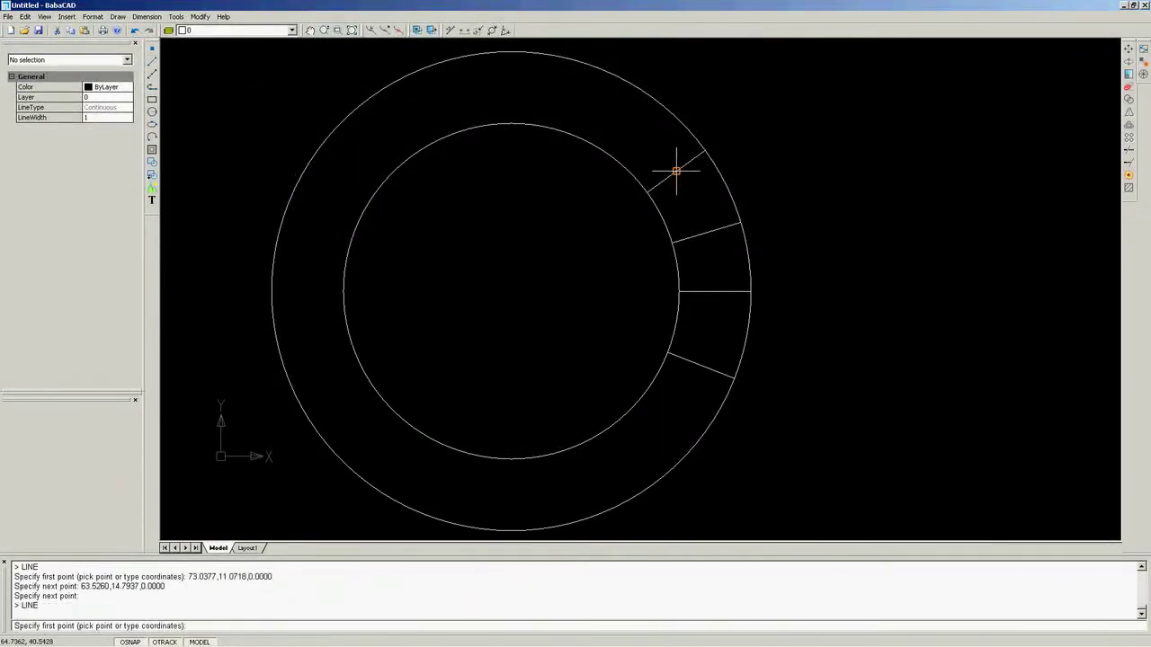
click(676, 171)
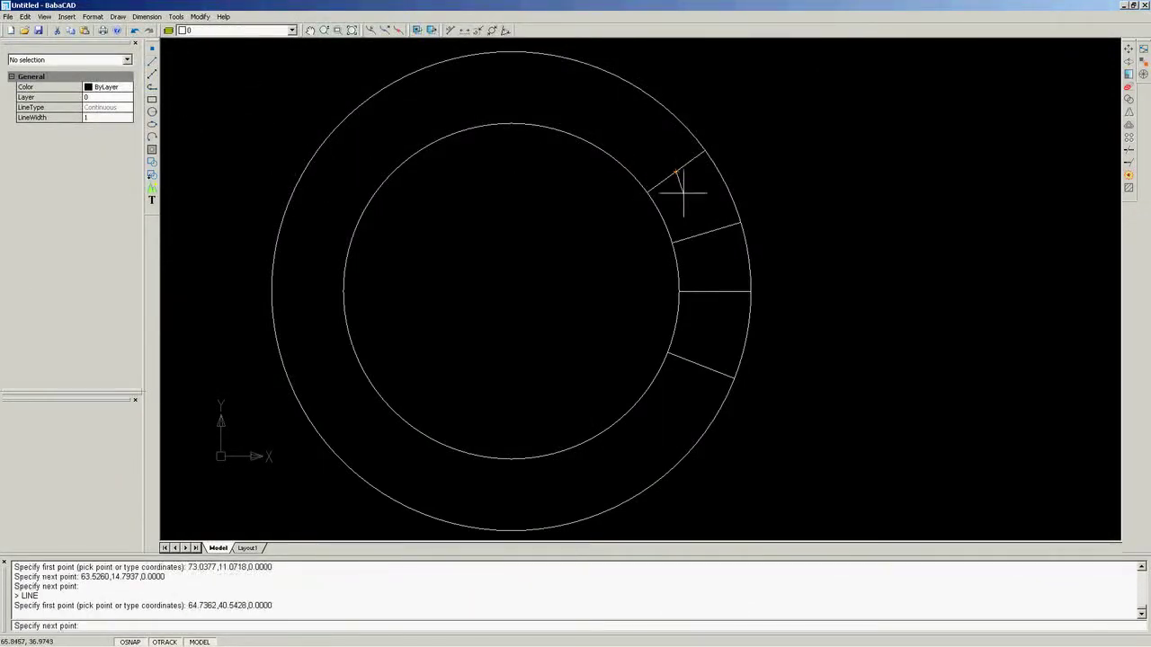
click(694, 237)
key(Return)
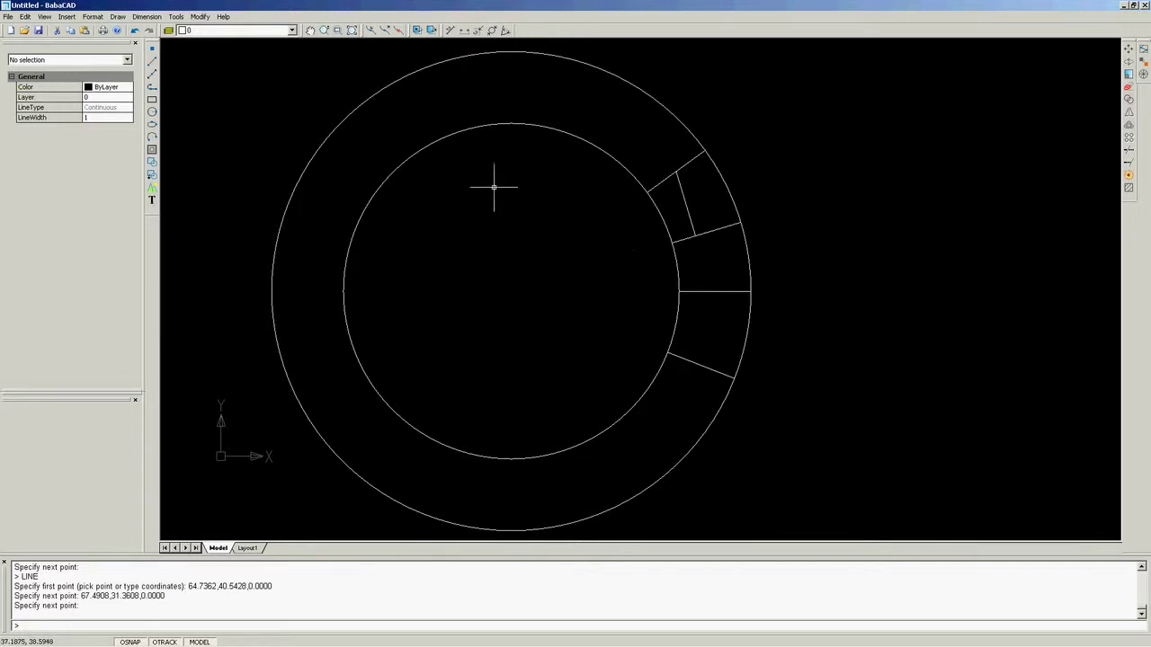
Draw a slanted line from 54.3313,56.7621 above the ring to 69.4280,21.1952
click(154, 64)
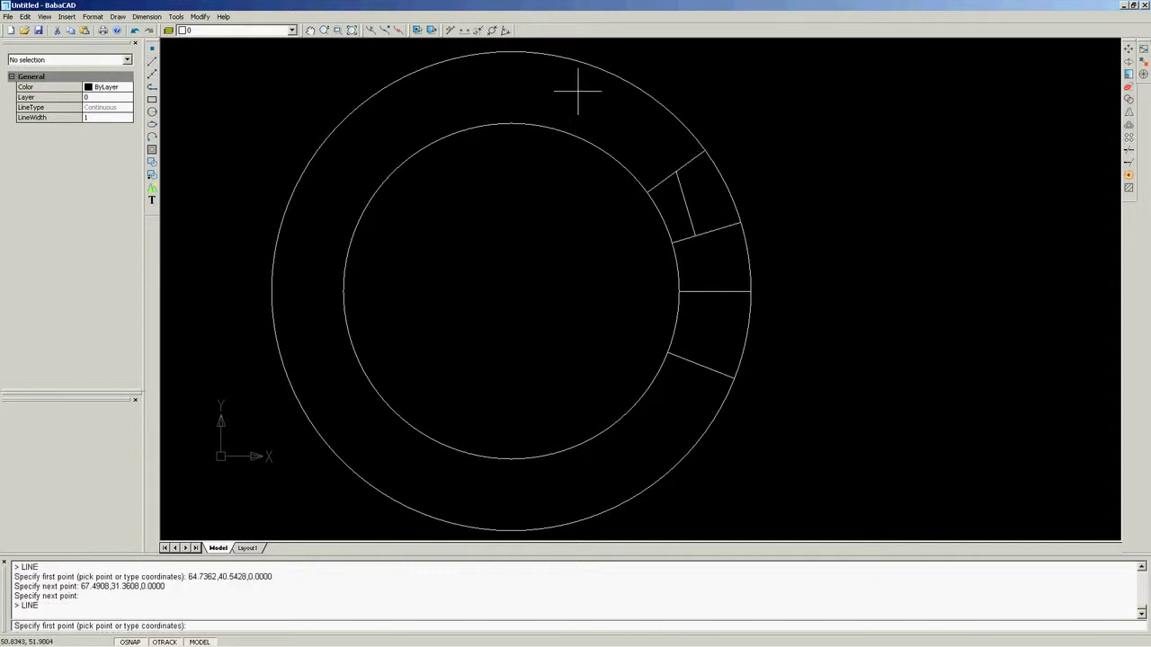
click(603, 57)
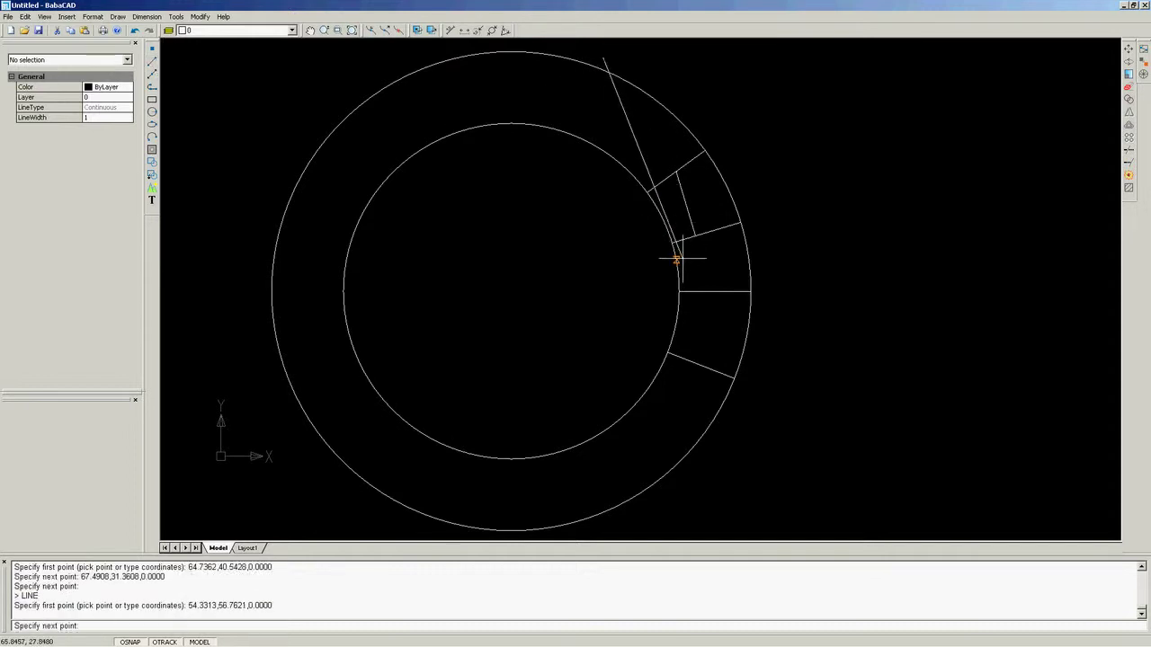
click(709, 306)
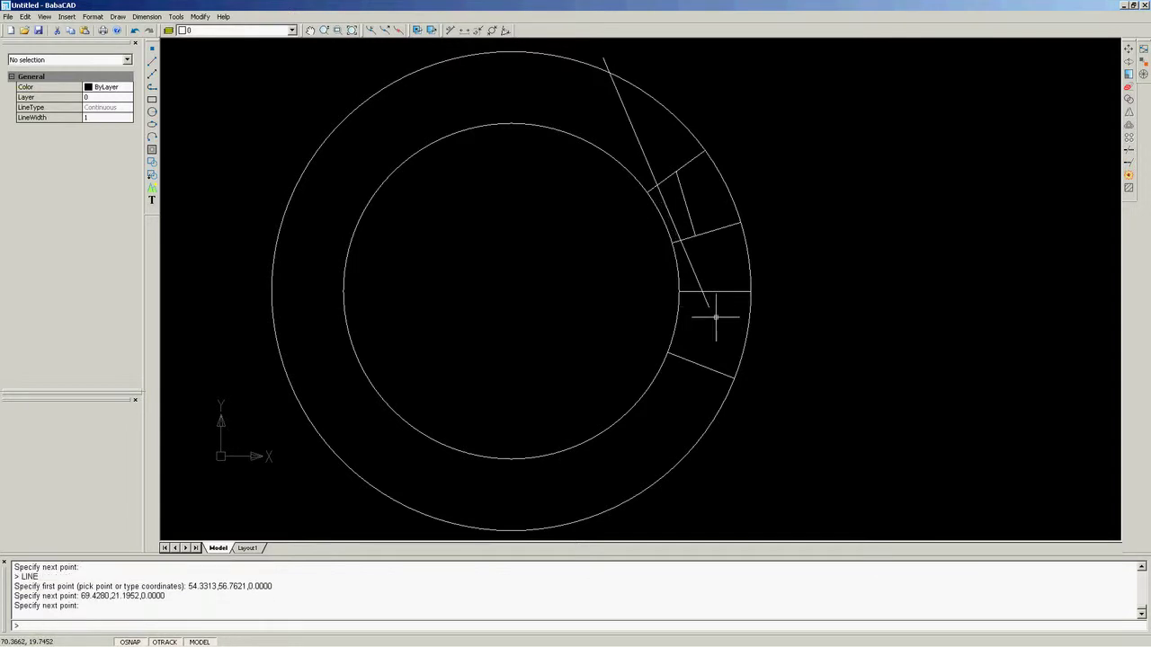
Place two points on the slanted line at 62.0457,38.5875 and 65.3817,30.7281
click(153, 49)
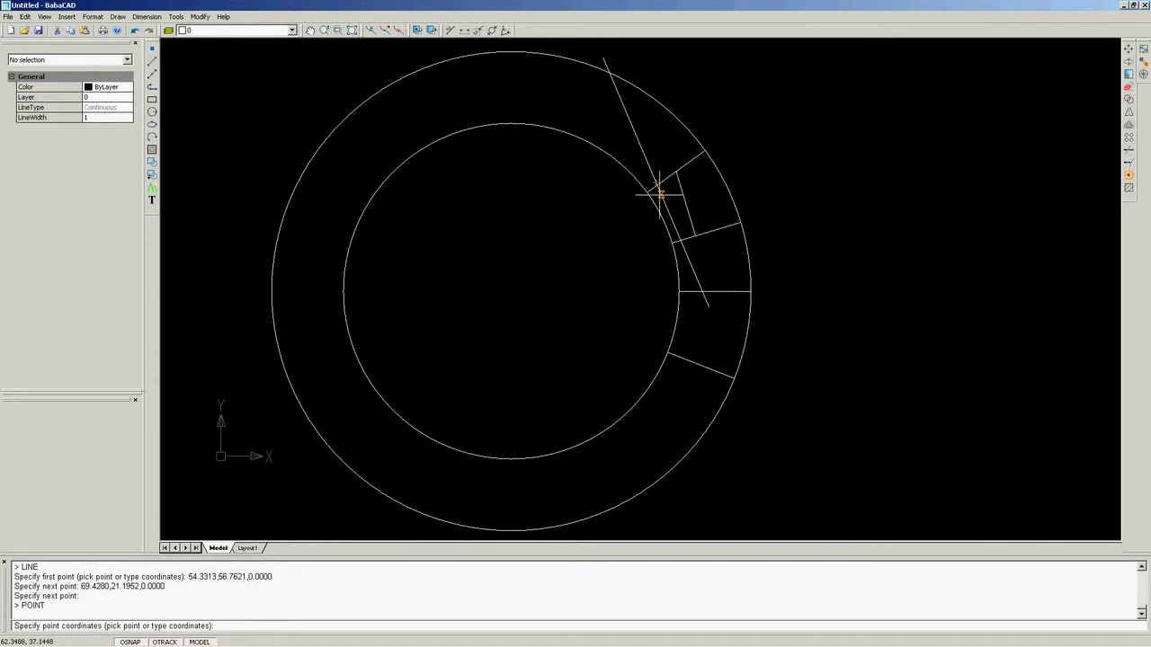
scroll(659, 191, up, 2)
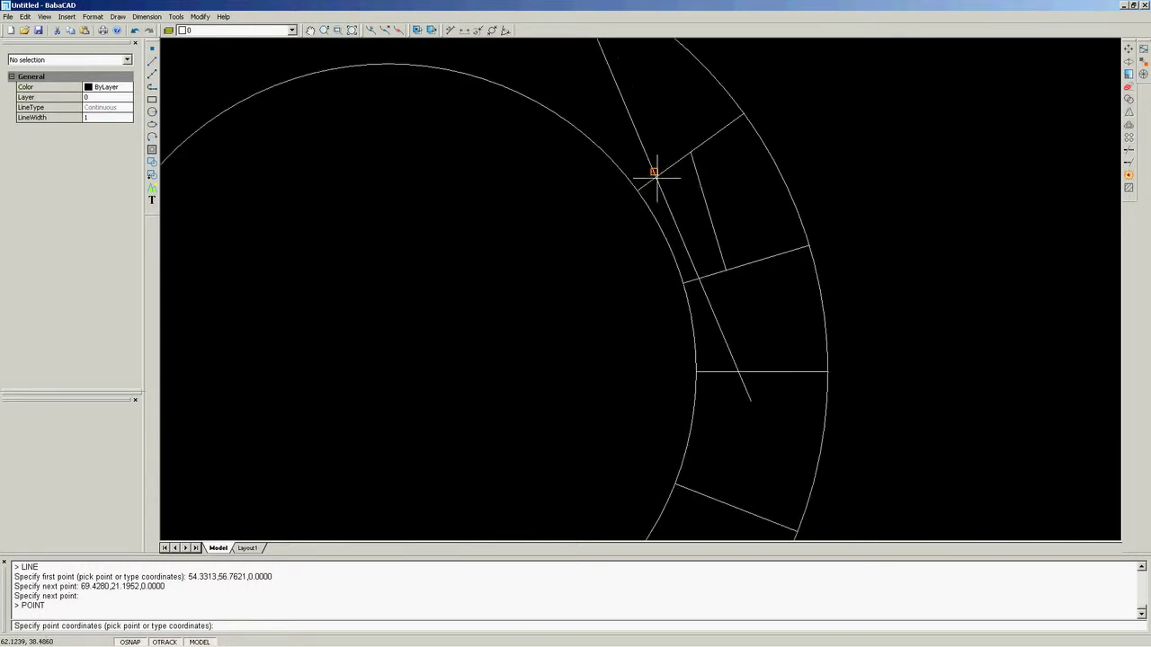
scroll(657, 177, up, 1)
click(657, 177)
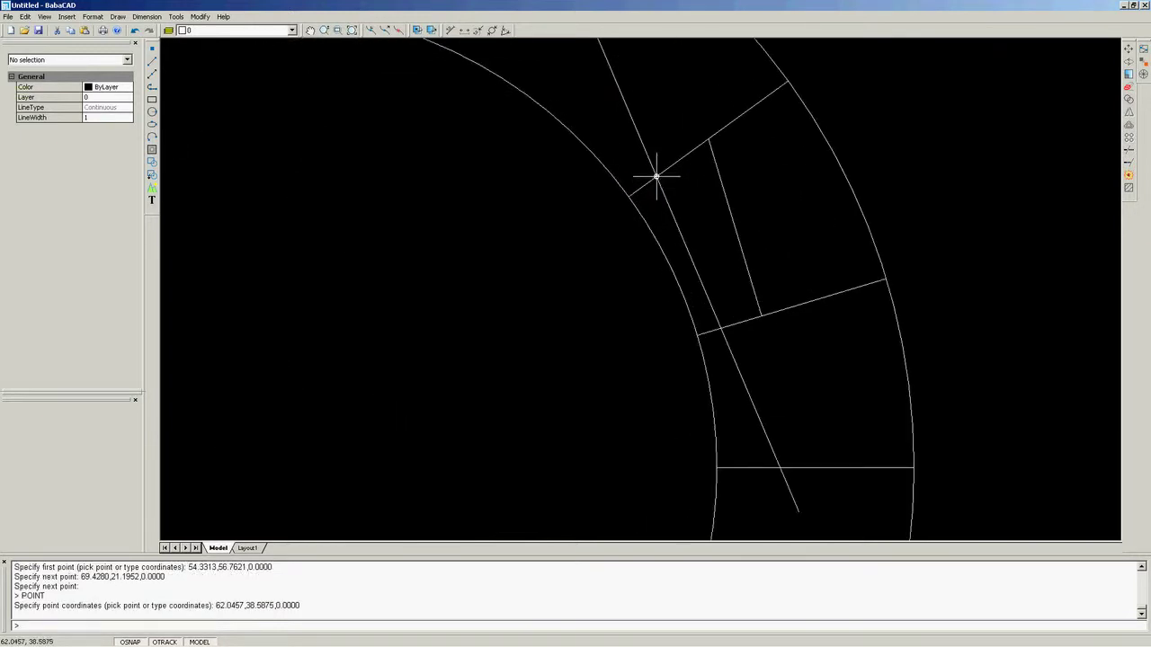
right_click(699, 222)
click(719, 228)
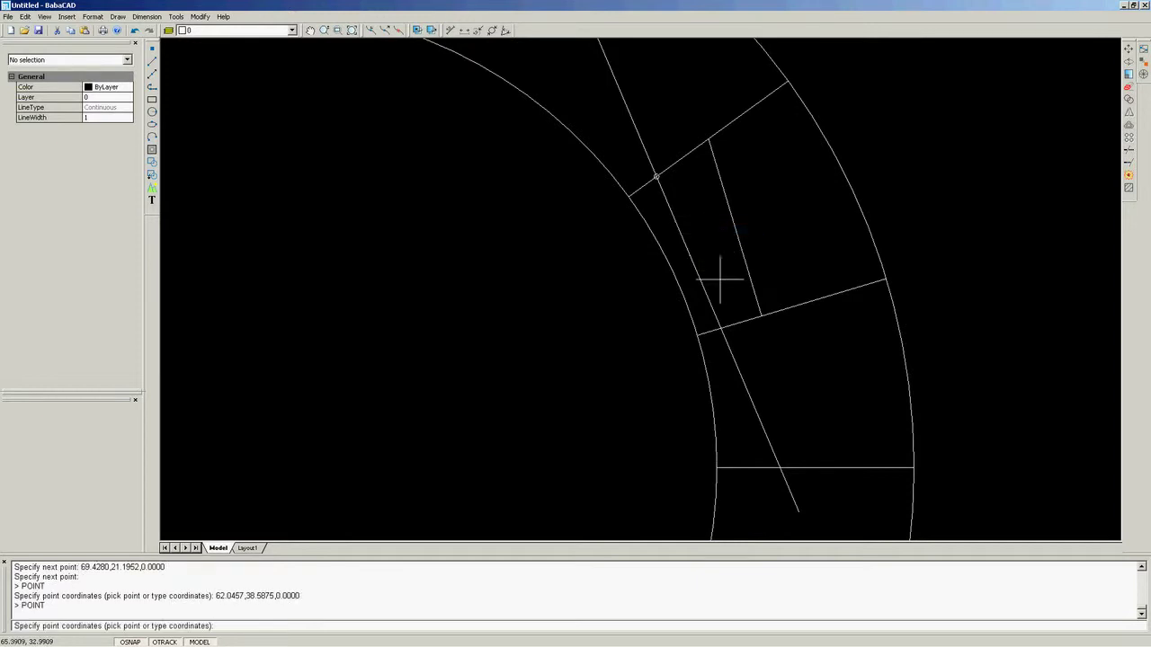
click(720, 328)
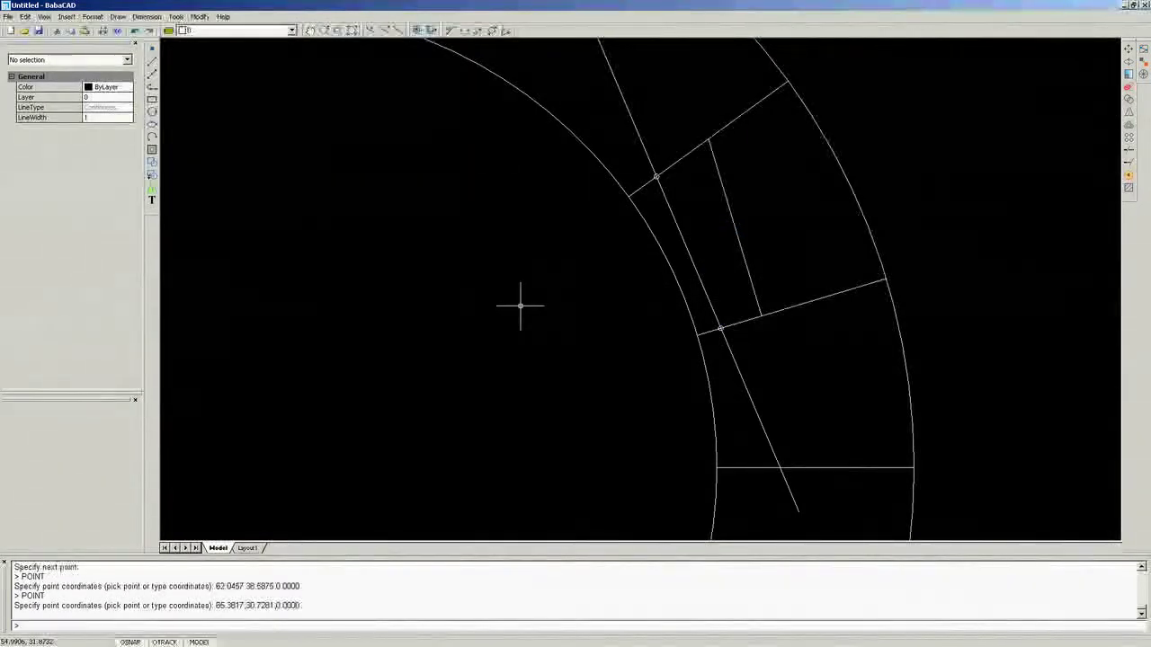
scroll(520, 305, down, 2)
scroll(520, 305, down, 4)
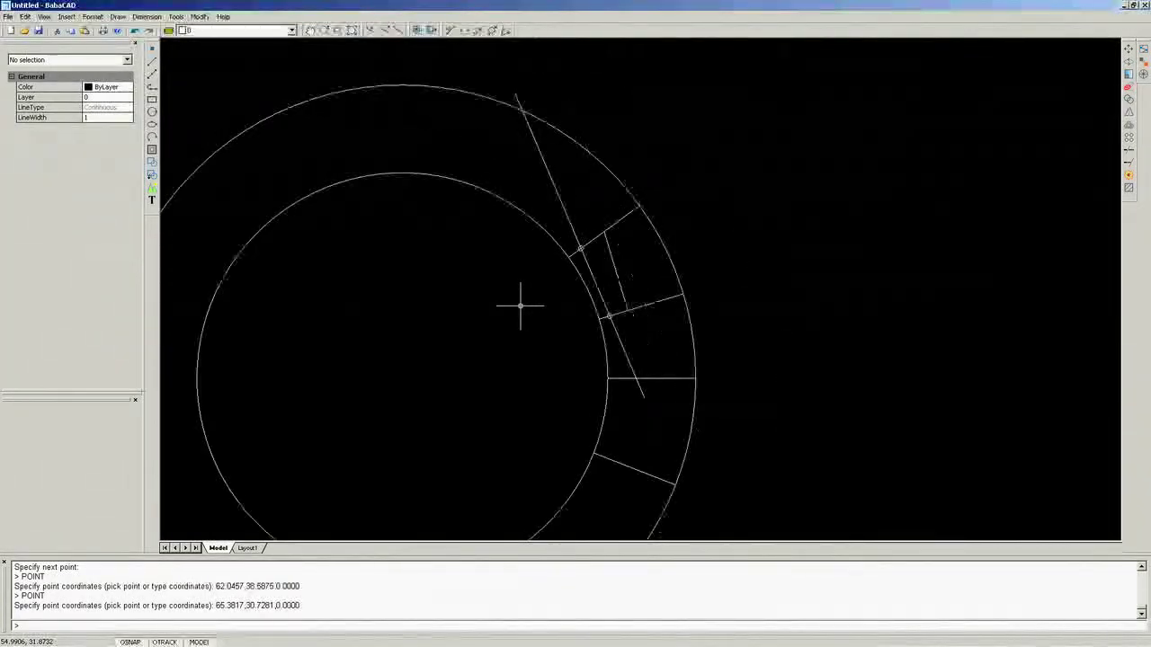
mouse_move(496, 316)
middle_down()
mouse_move(485, 277)
mouse_move(440, 236)
middle_up()
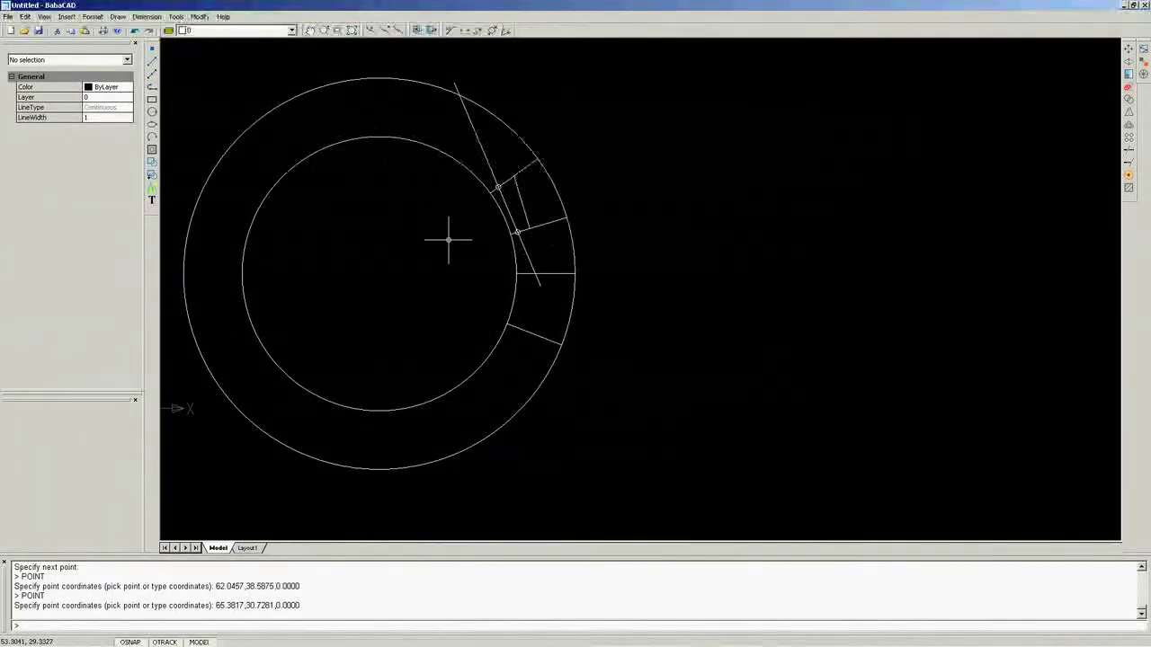
Draw a three-segment zig-zag from 95.5852,15.3434 up to 116.8311,44.5876 using object tracking
click(154, 70)
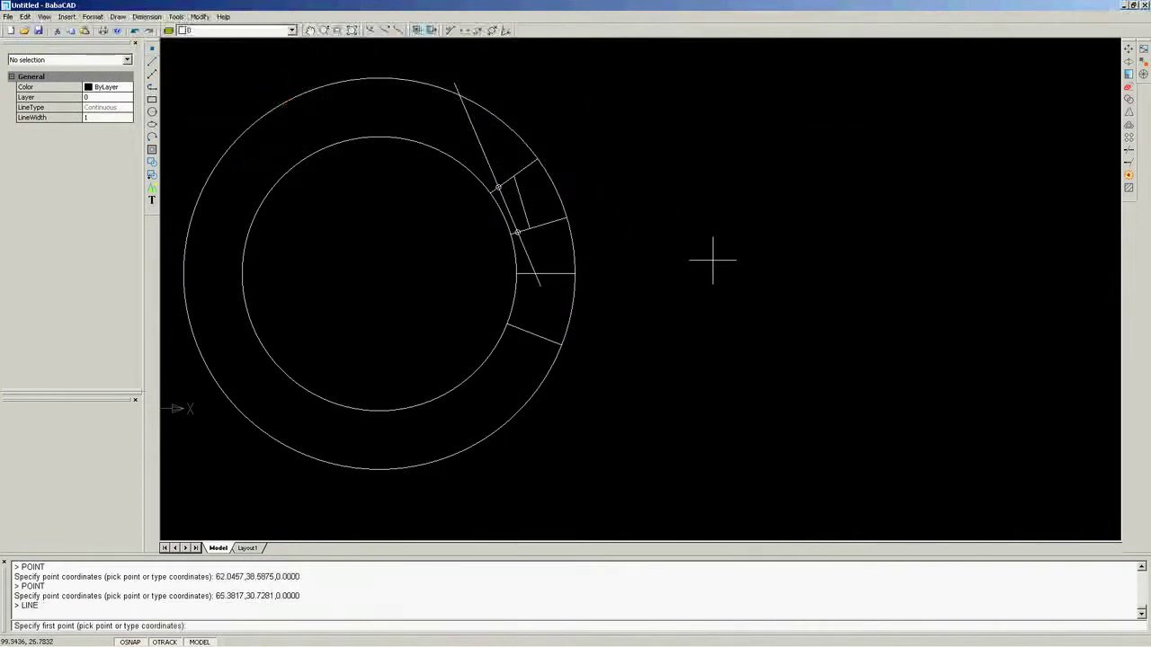
click(691, 320)
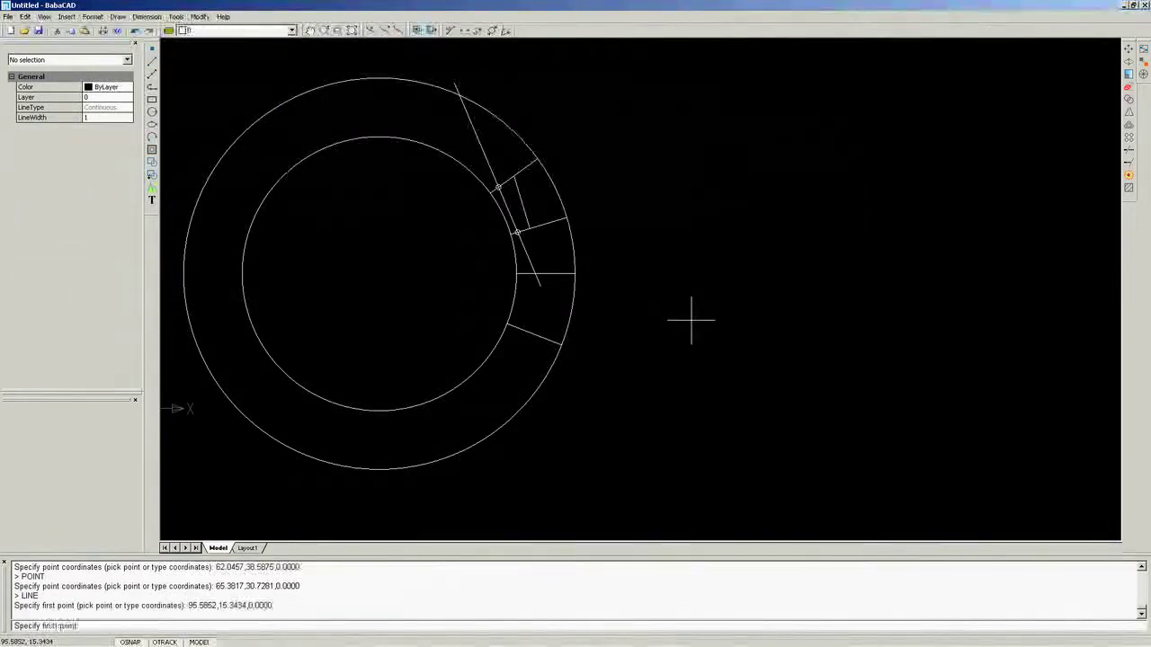
click(793, 262)
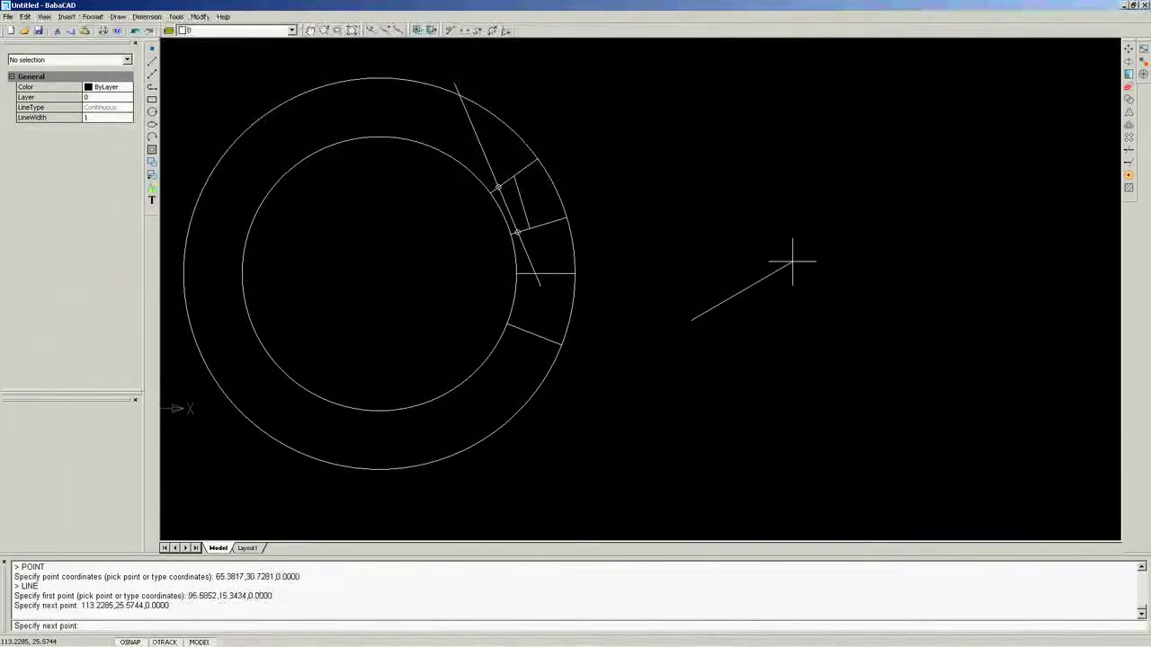
click(754, 188)
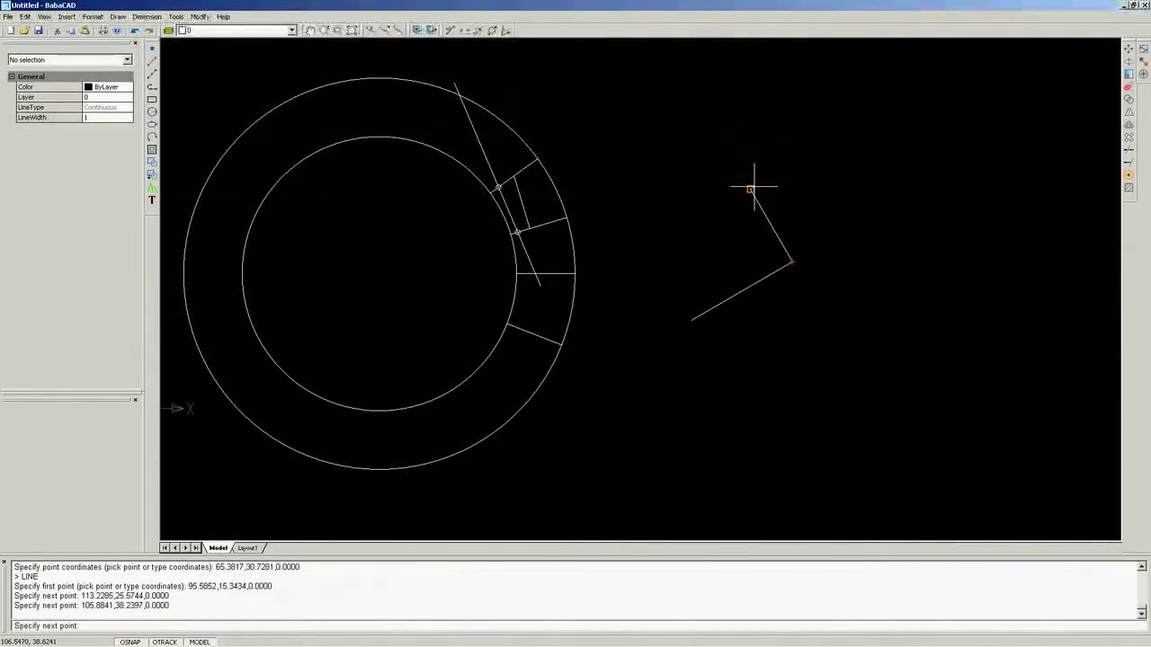
click(813, 154)
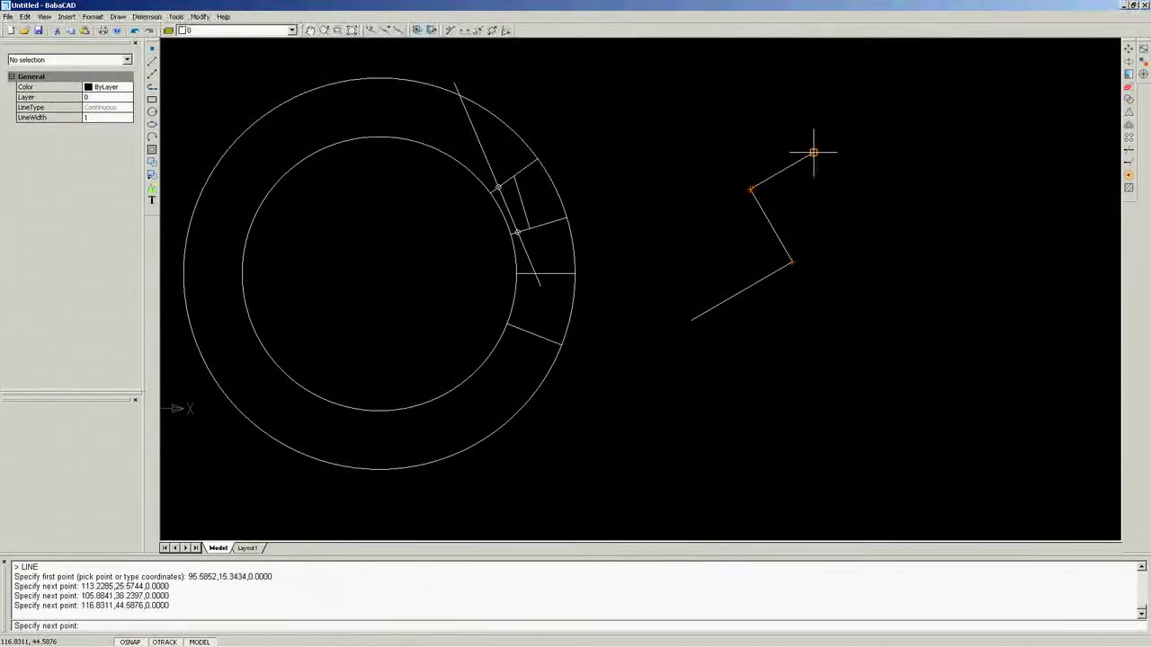
Begin a new line chain at 136.9268,35.7010, right of the zig-zag
right_click(859, 214)
click(886, 222)
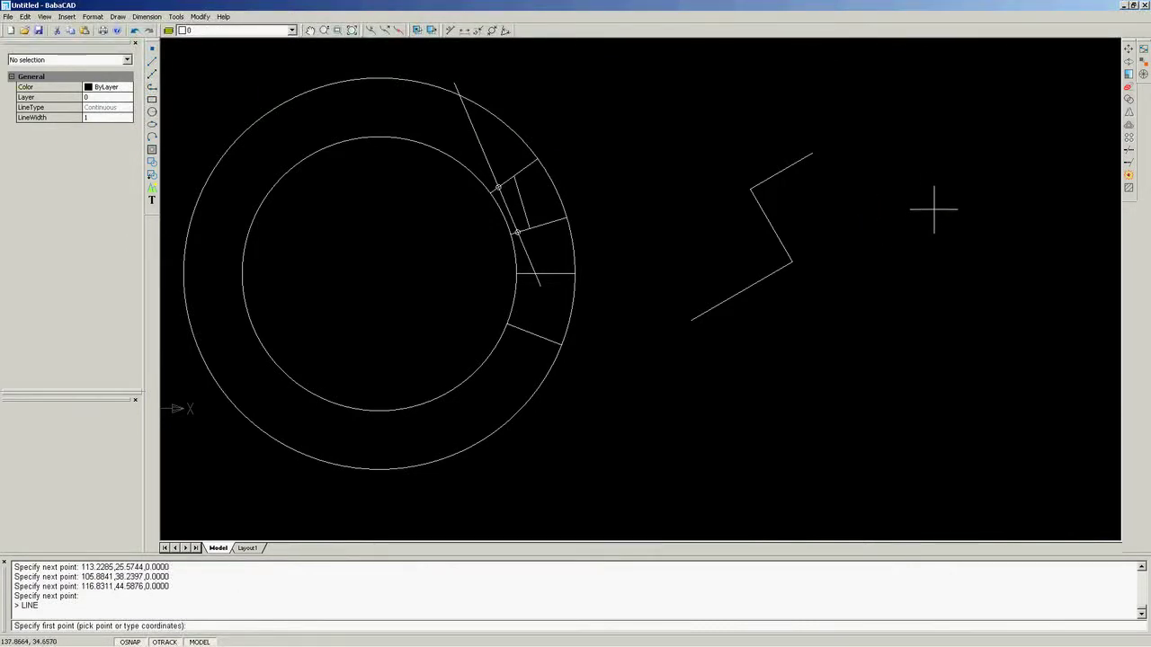
click(929, 203)
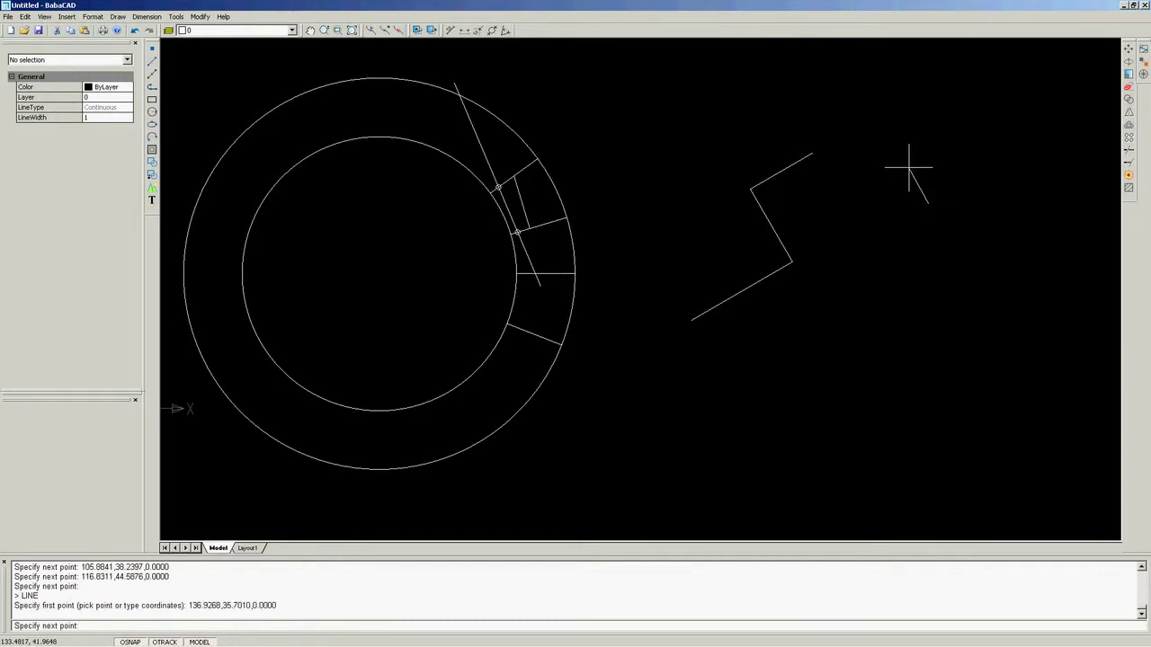
Continue the chain up to the top-right corner, then back down to the zig-zag's end at 116.8311,44.5876
click(908, 166)
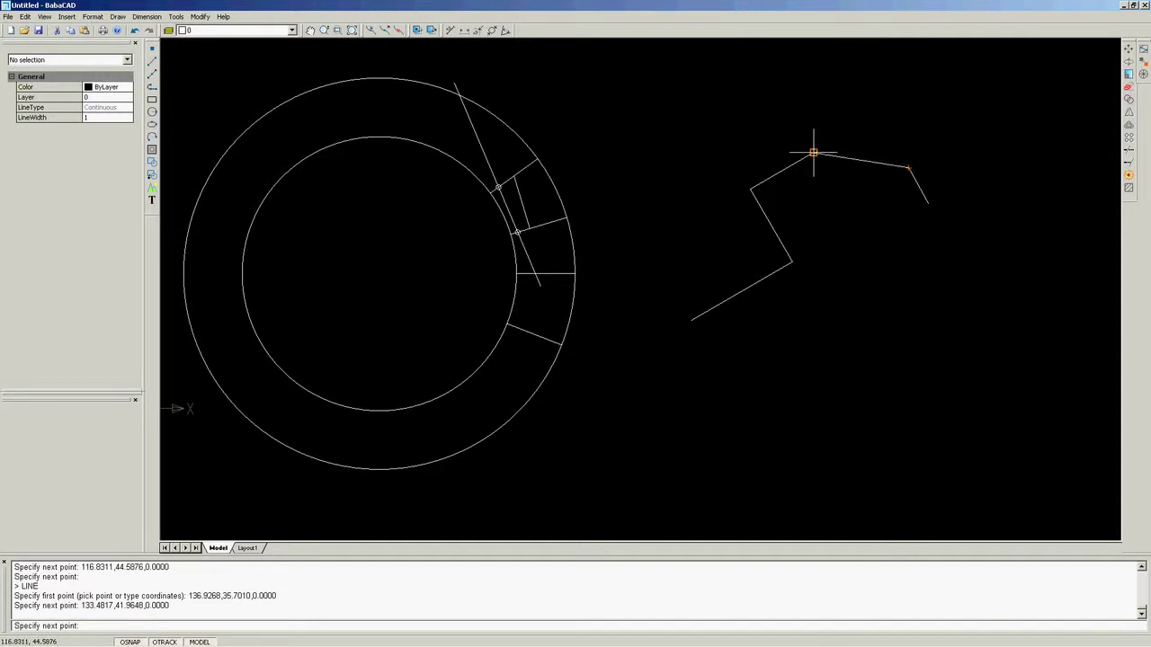
click(881, 114)
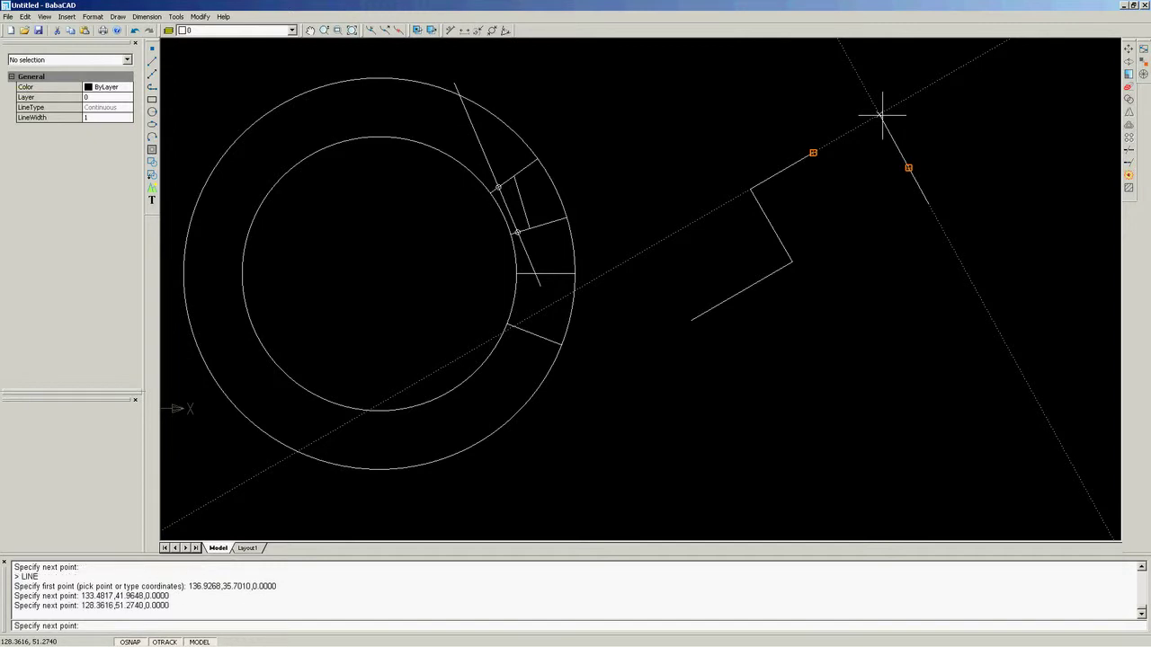
click(944, 75)
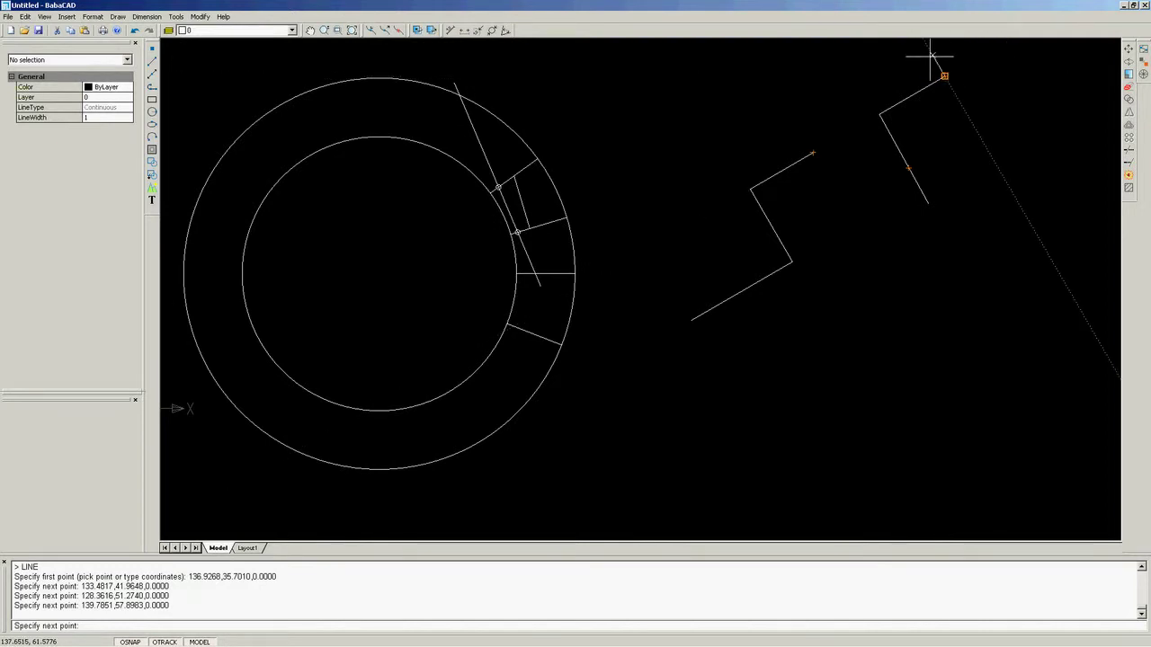
click(931, 55)
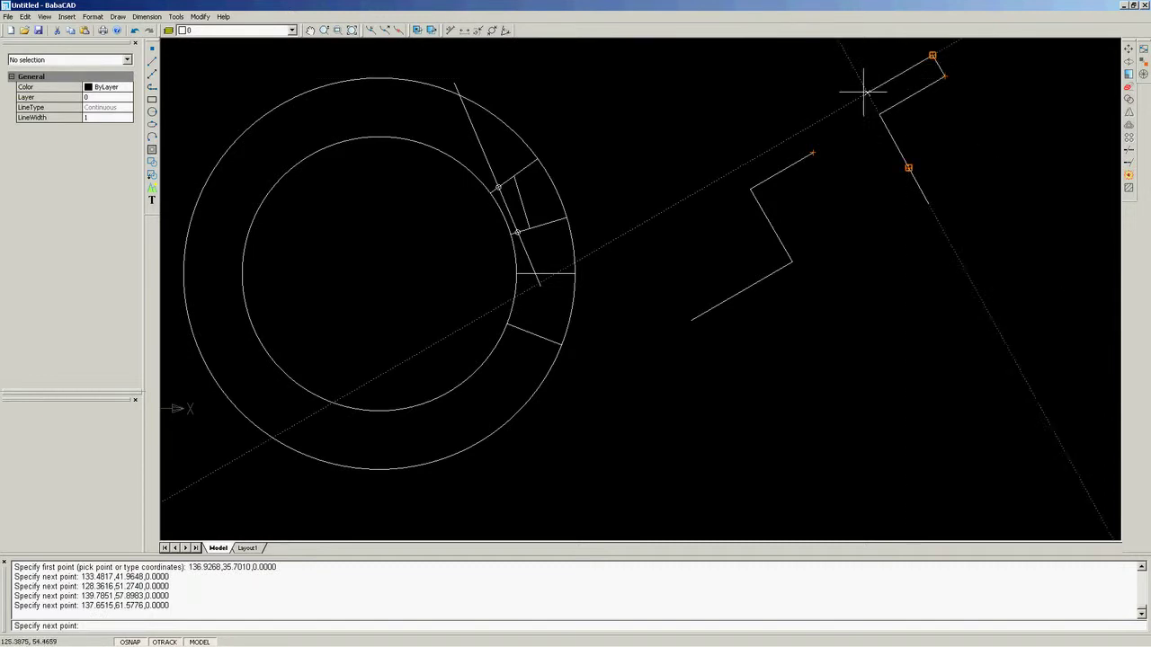
click(799, 130)
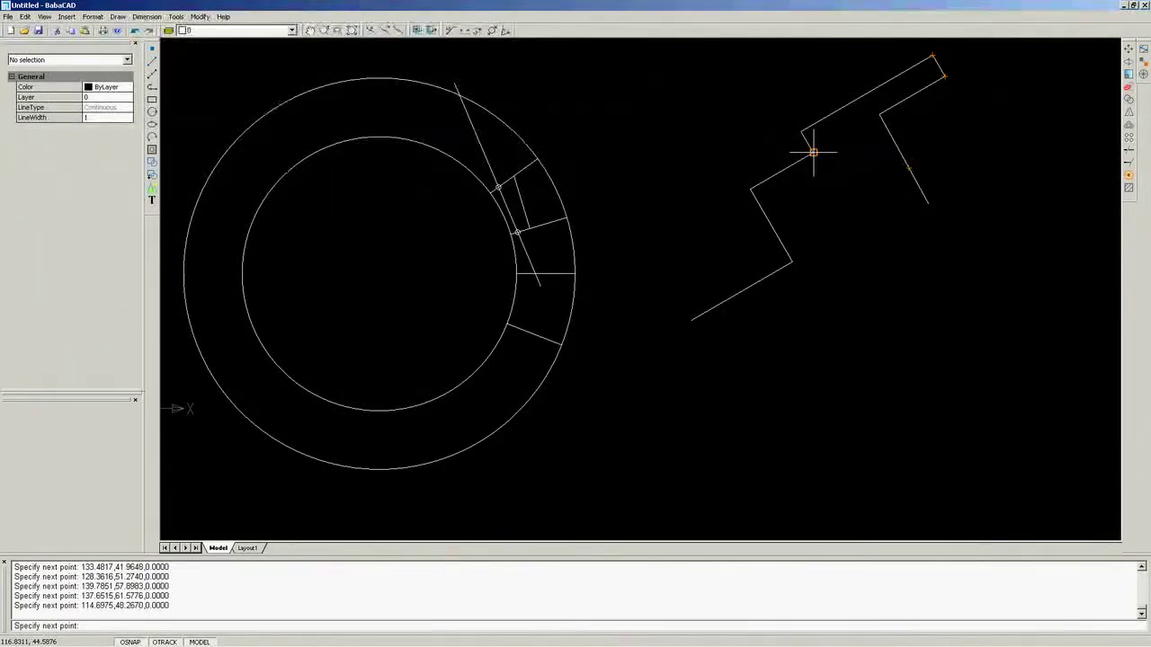
click(813, 152)
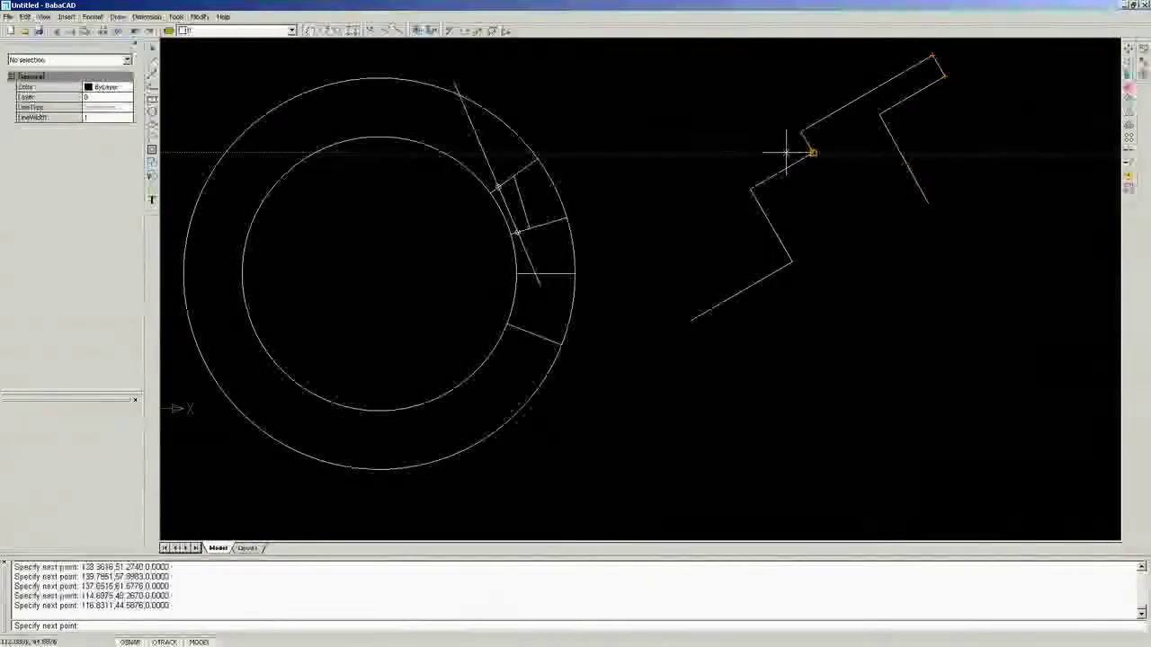
Zoom in and out to inspect the joined figure, then end the LINE command
scroll(786, 152, up, 5)
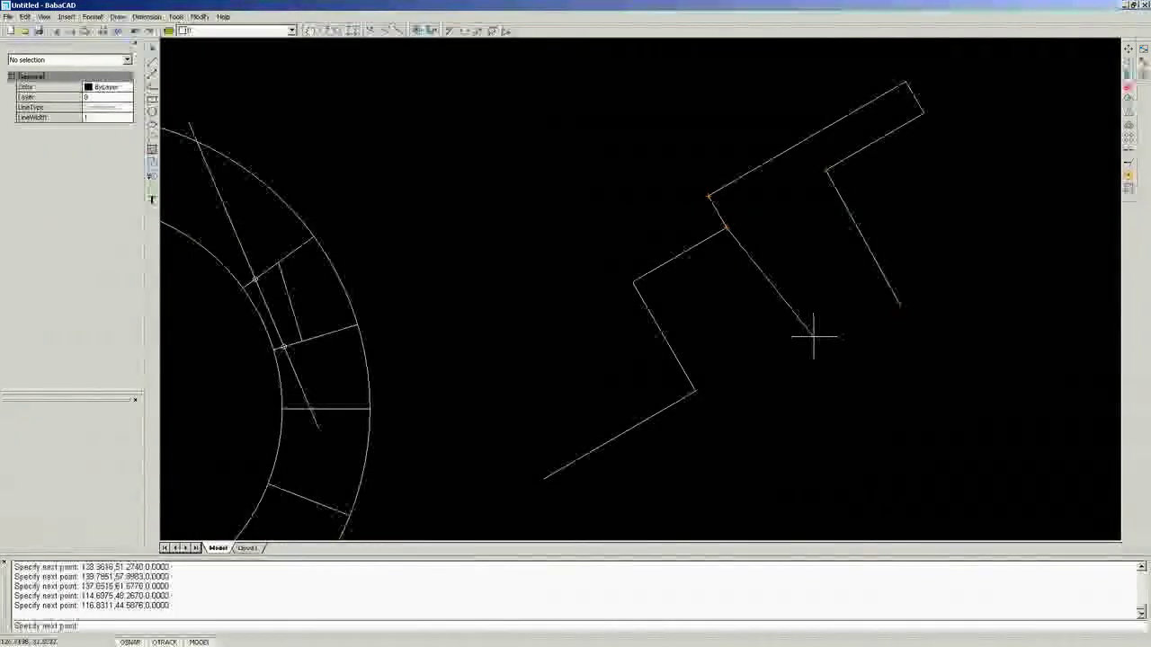
scroll(793, 340, down, 1)
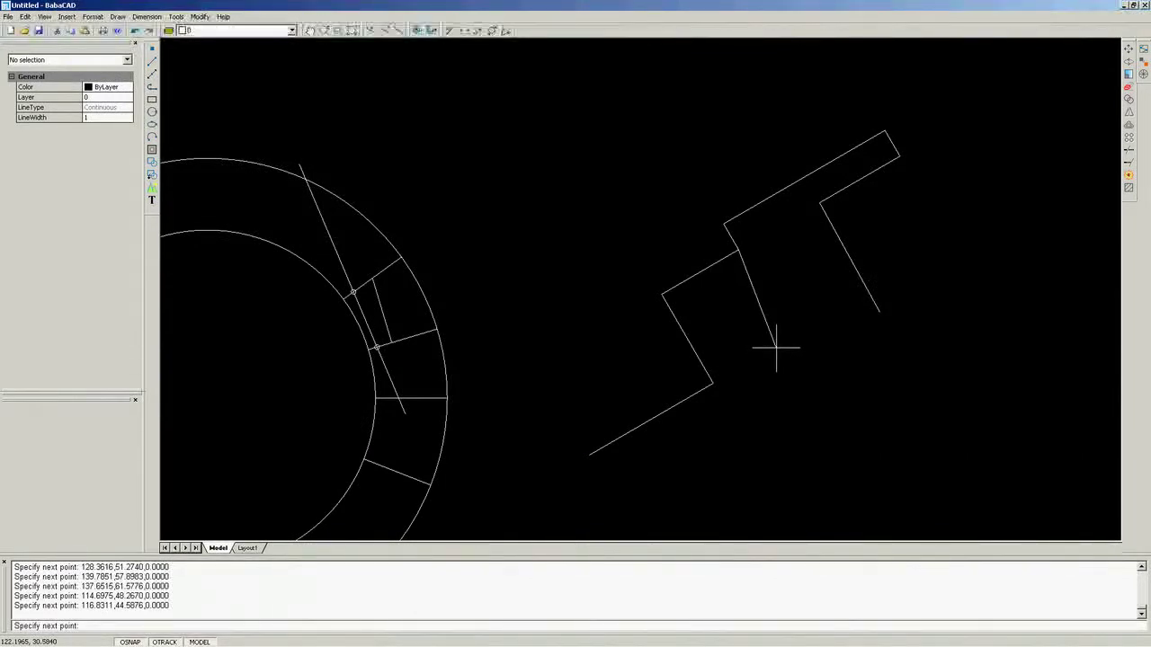
key(Return)
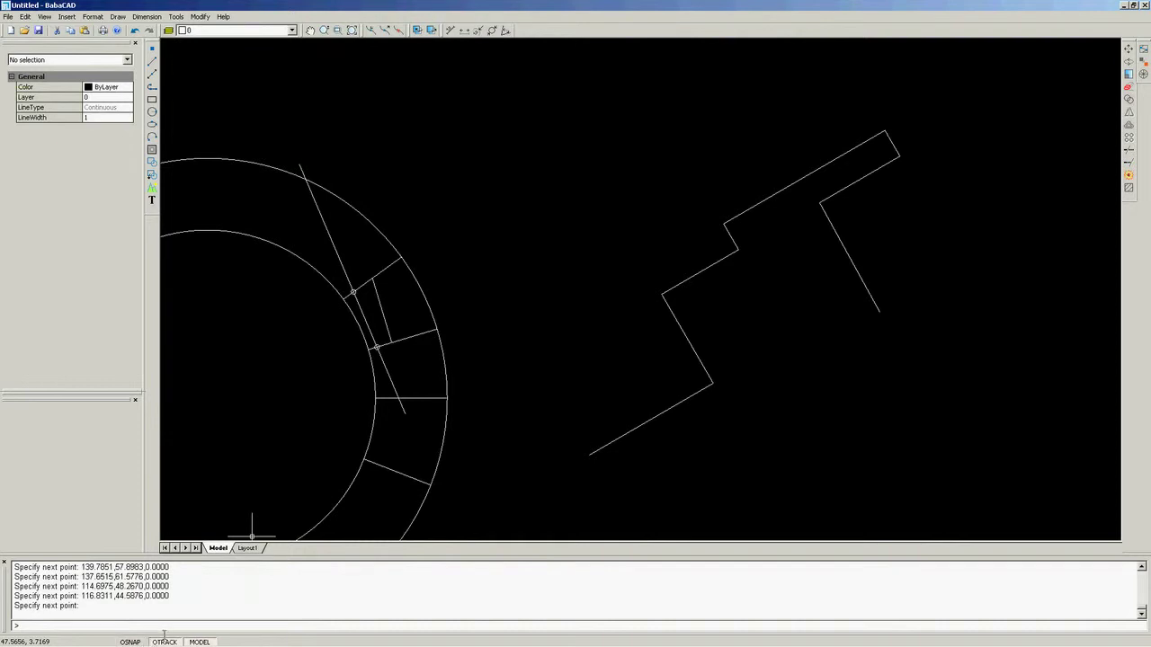
Turn off the Perpendicular and Intersection object snaps, then start and cancel a line
right_click(130, 642)
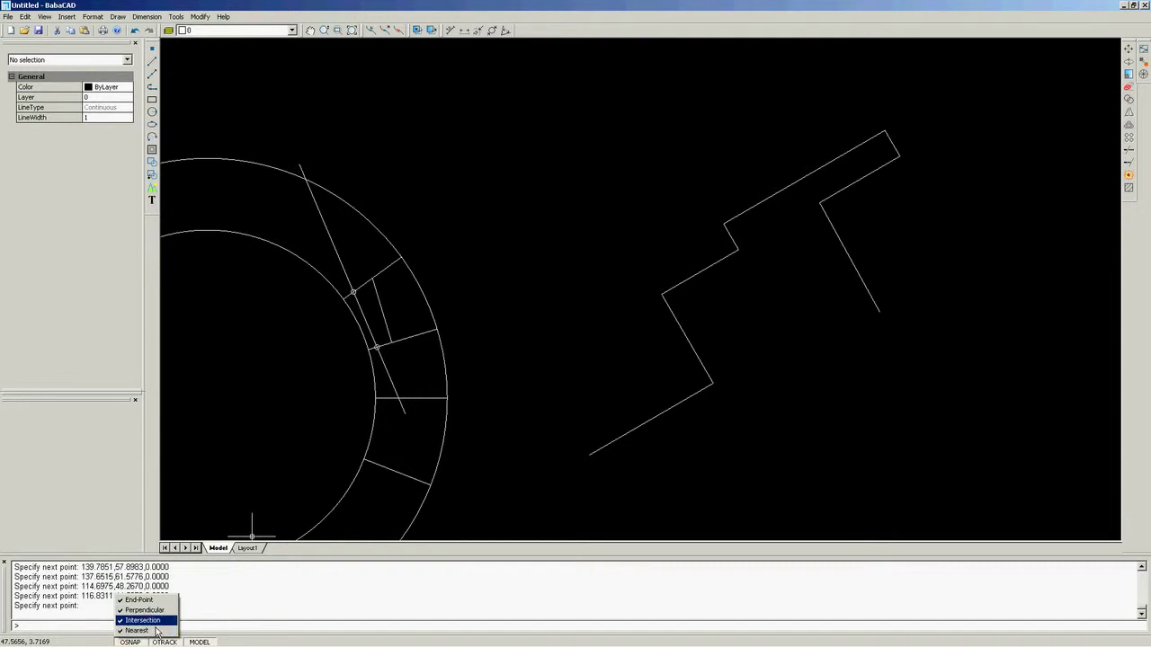
click(144, 611)
right_click(146, 642)
click(150, 618)
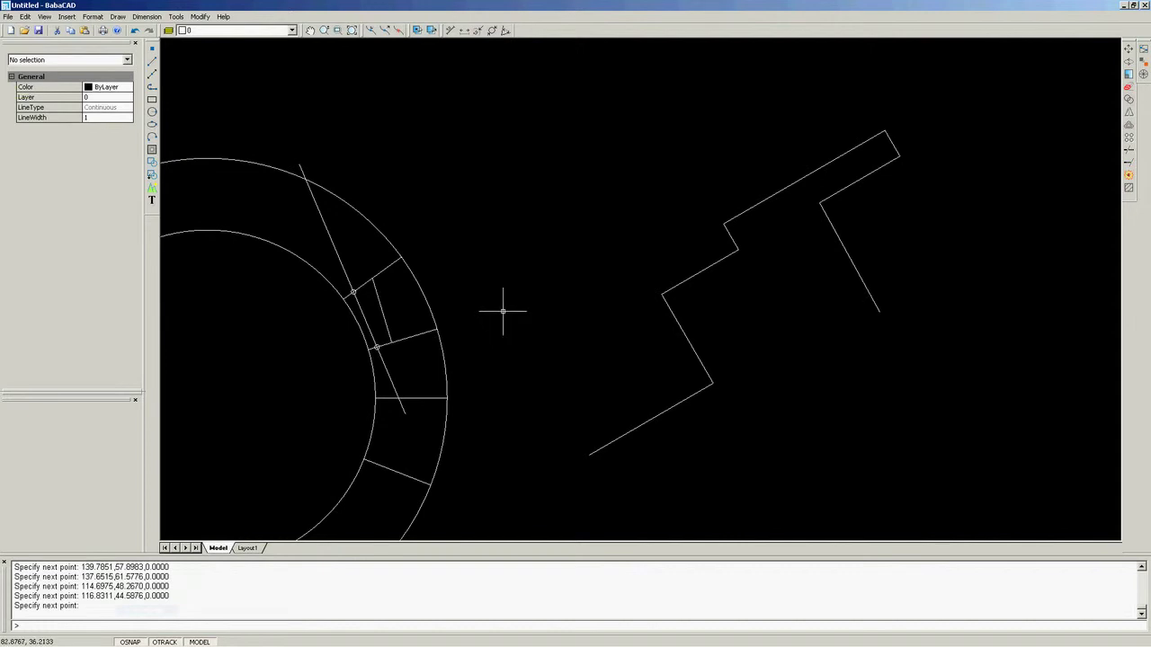
click(153, 73)
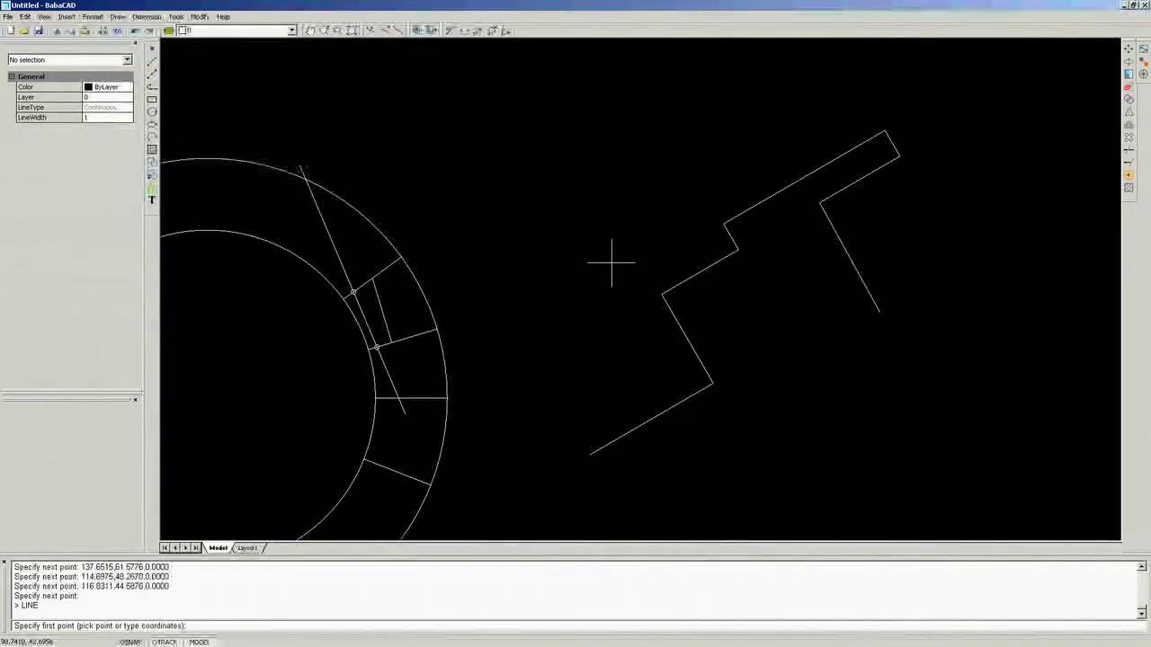
key(Escape)
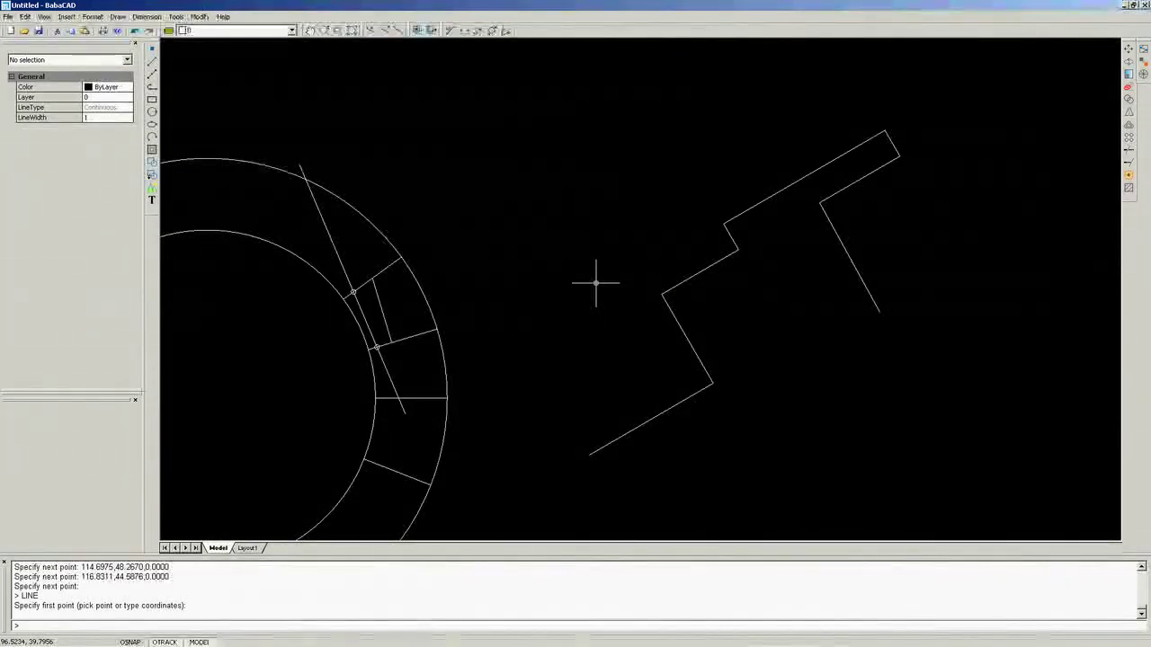